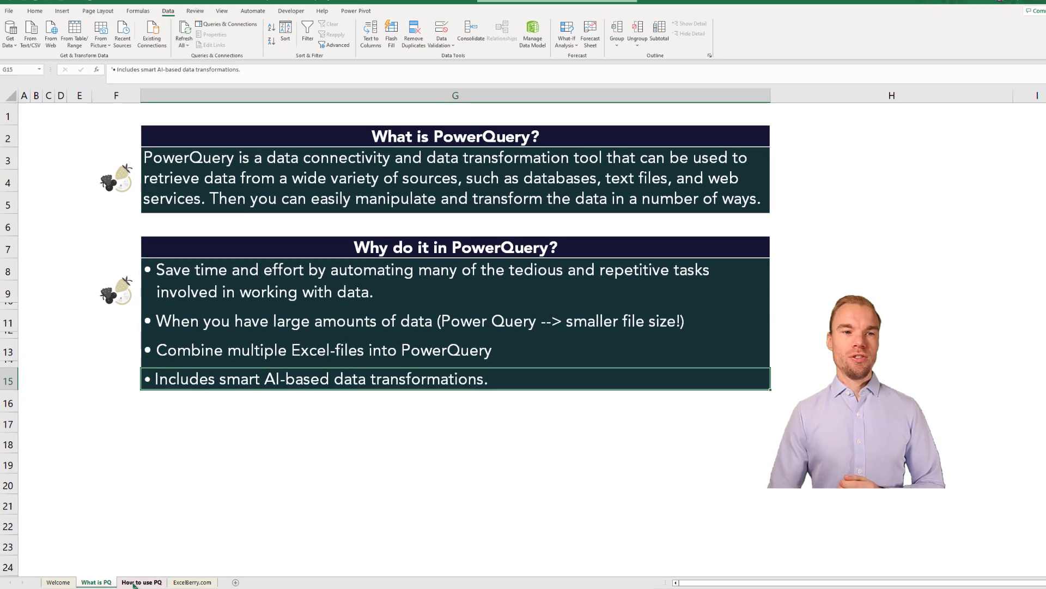
# - Switch to the How to use PQ sheet and show the Queries & Connections pane, which lists 0 queries
pyautogui.click(138, 580)
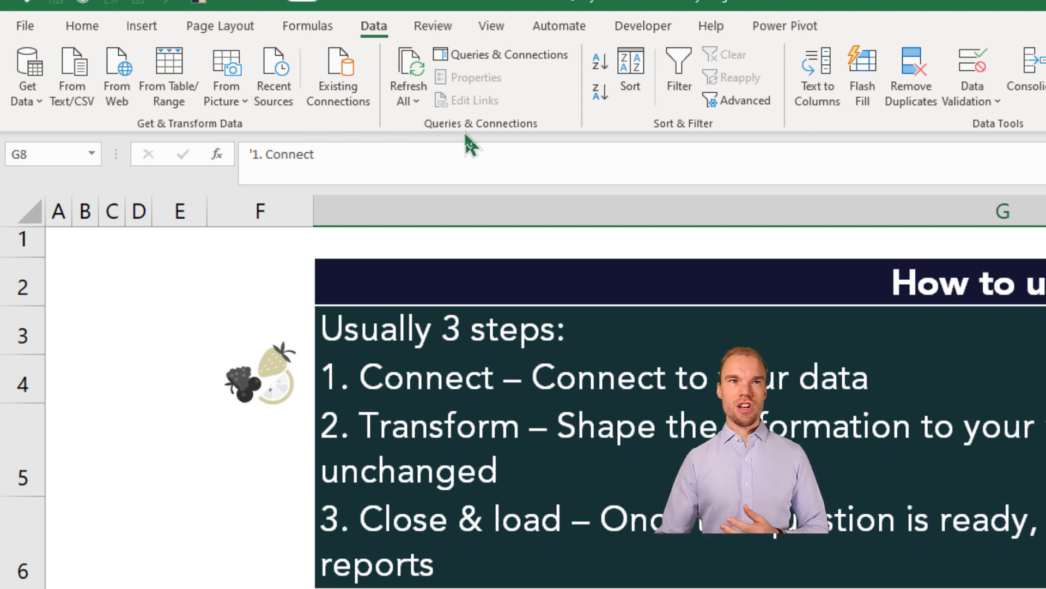
pyautogui.click(479, 57)
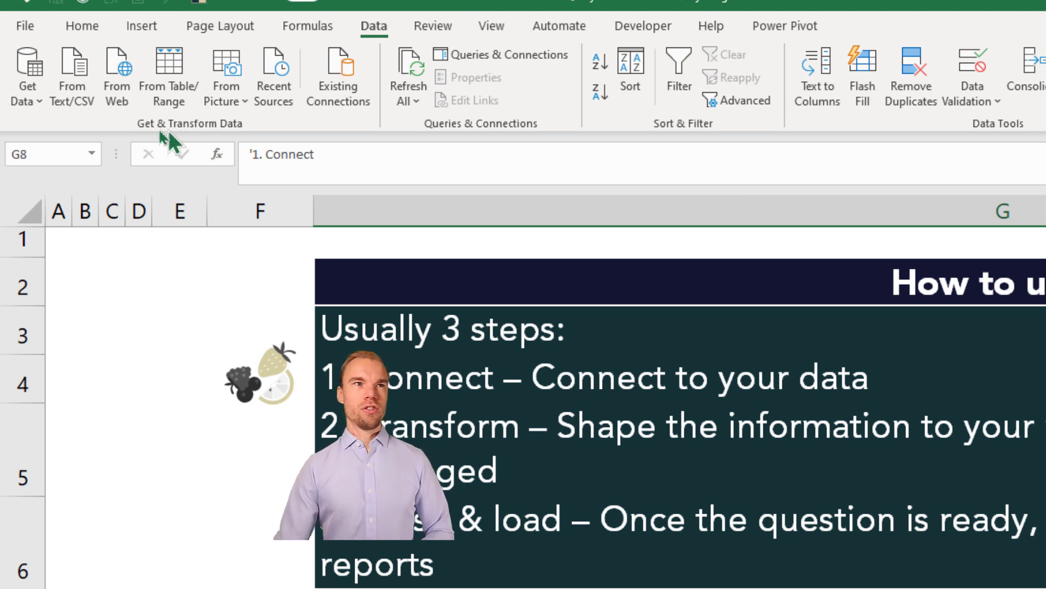
# - Browse the Get Data sources: From File, From Database, From Power Platform and From Other Sources
pyautogui.click(30, 95)
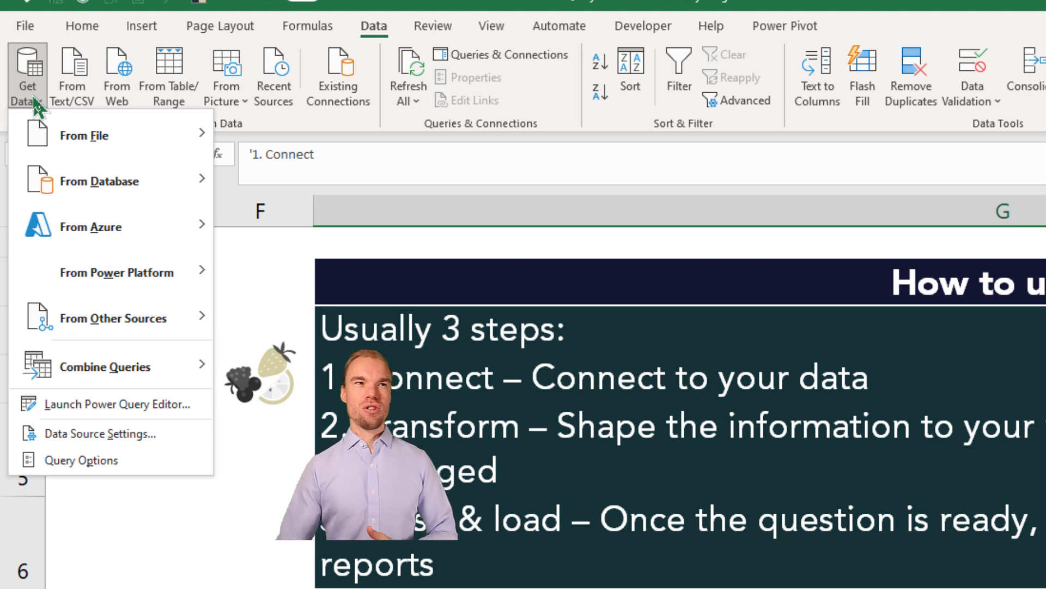
pyautogui.moveTo(98, 133)
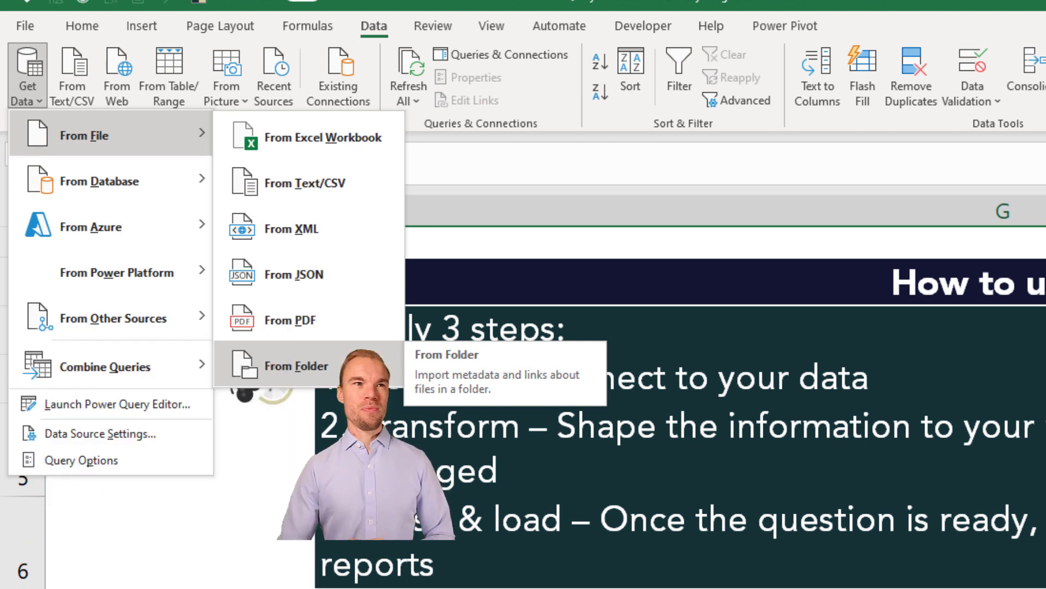
pyautogui.moveTo(173, 182)
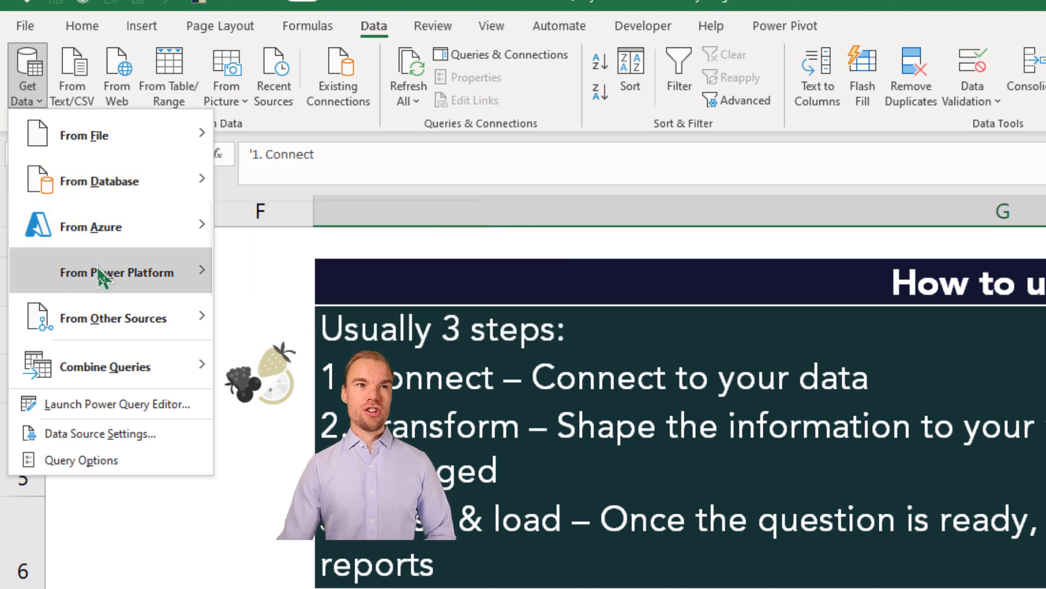
pyautogui.moveTo(122, 271)
pyautogui.moveTo(133, 323)
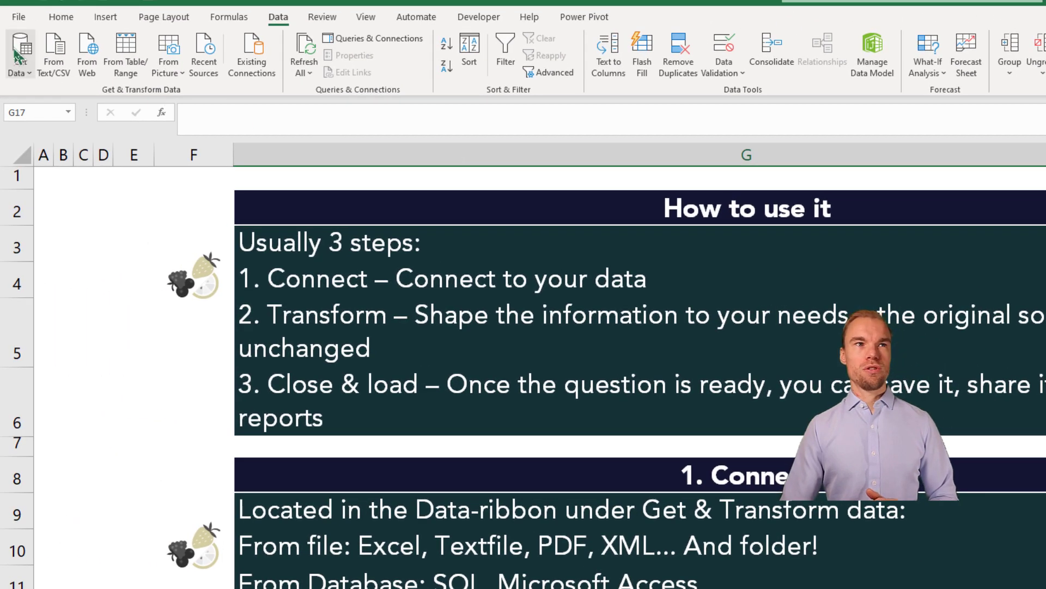
# - Close the Get Data source list, leaving the empty Queries & Connections pane in view
pyautogui.click(20, 55)
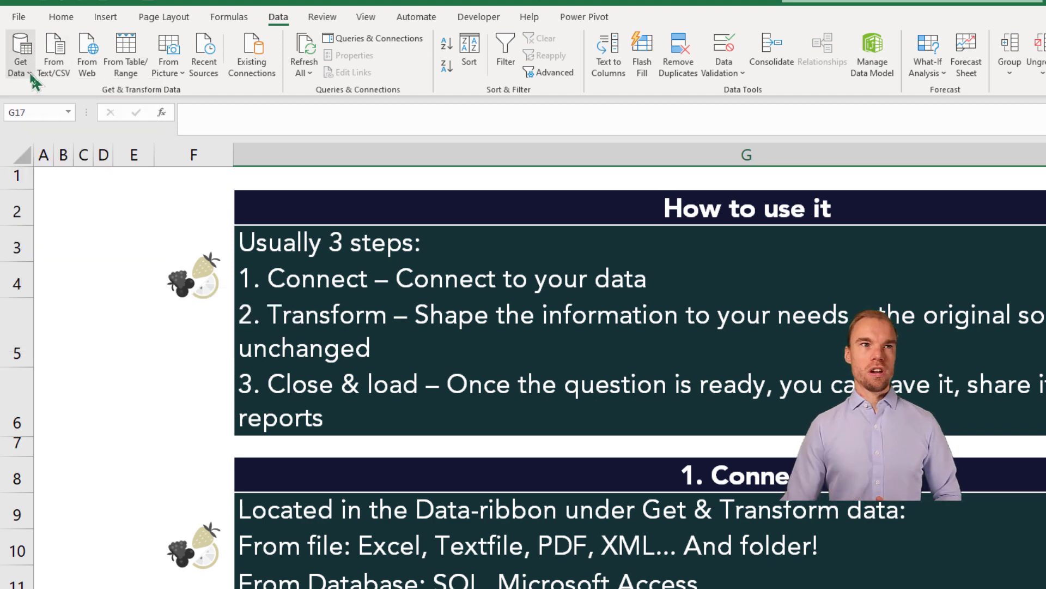
# - Import from PDF by connecting to the Twitter - Q2 22 Earnings.pdf file
pyautogui.click(20, 54)
pyautogui.moveTo(36, 97)
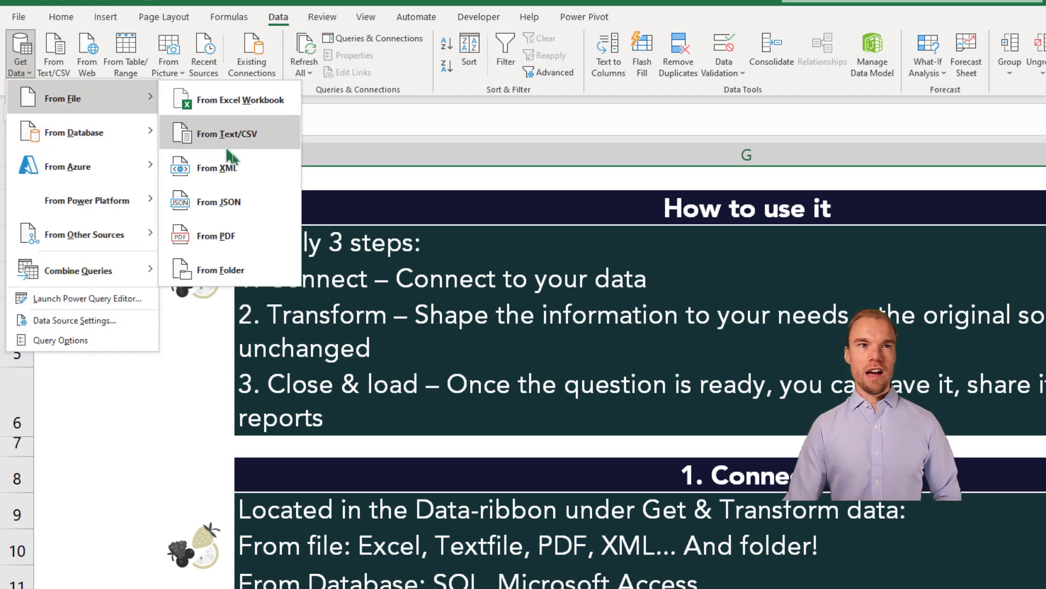
pyautogui.click(226, 235)
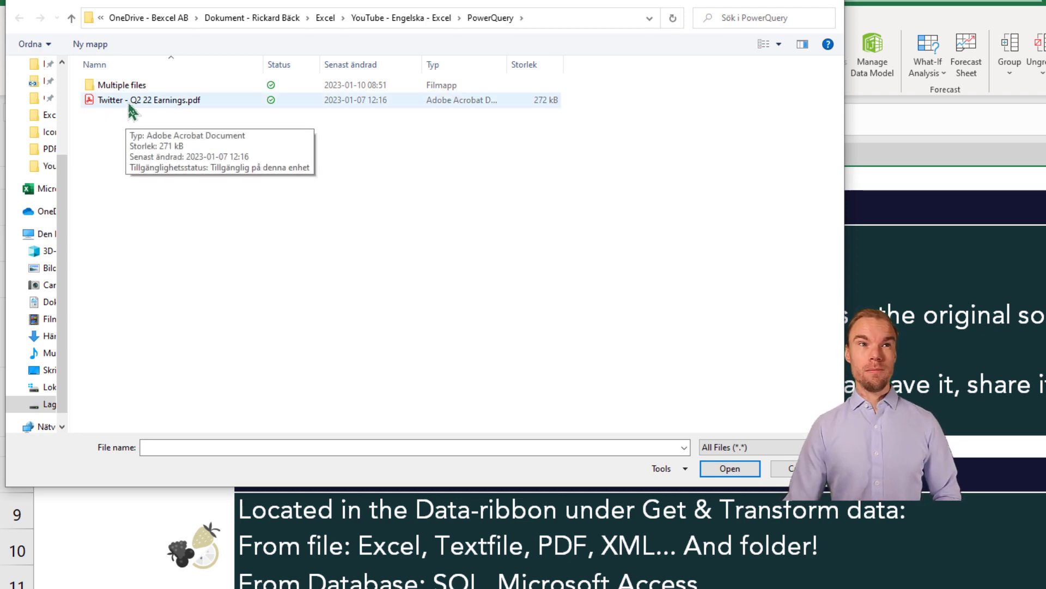
pyautogui.doubleClick(129, 105)
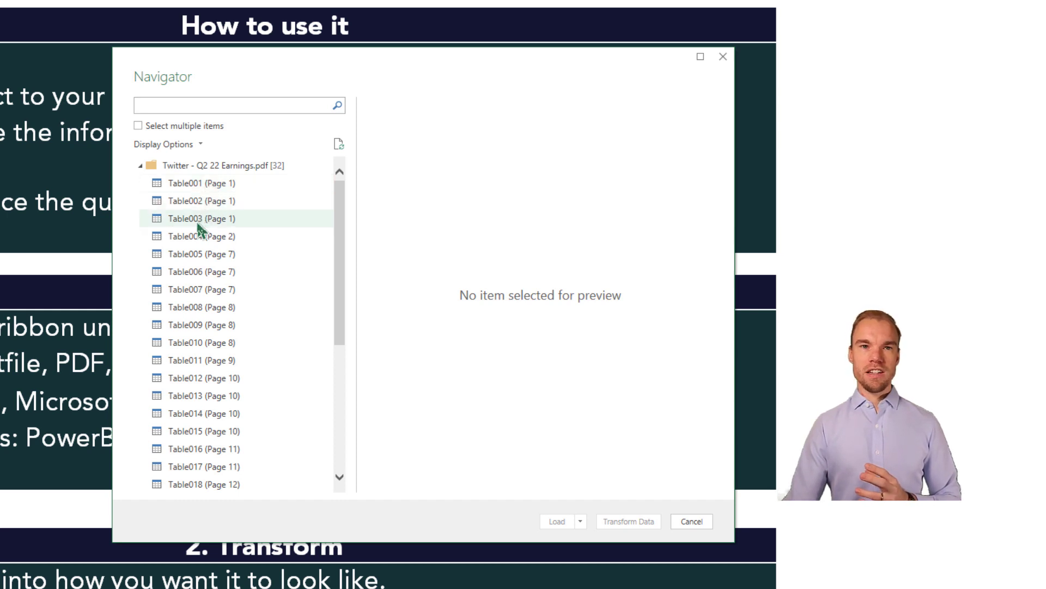
# - Preview Table007, Table011 and Page006 in Navigator, then select the Page007 balance sheet
pyautogui.click(192, 294)
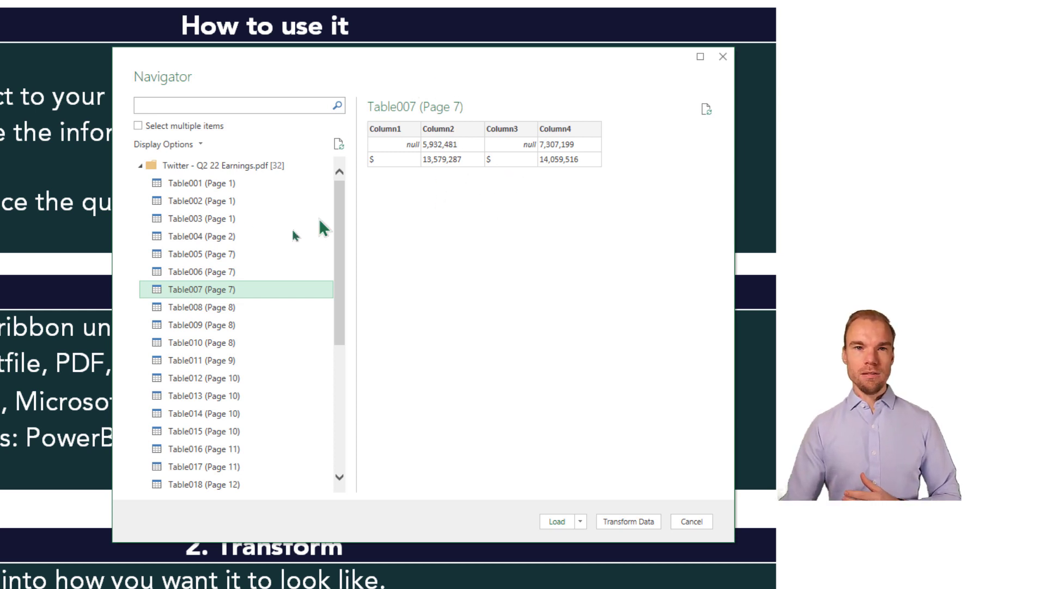
pyautogui.click(213, 360)
pyautogui.scroll(-2, 213, 337)
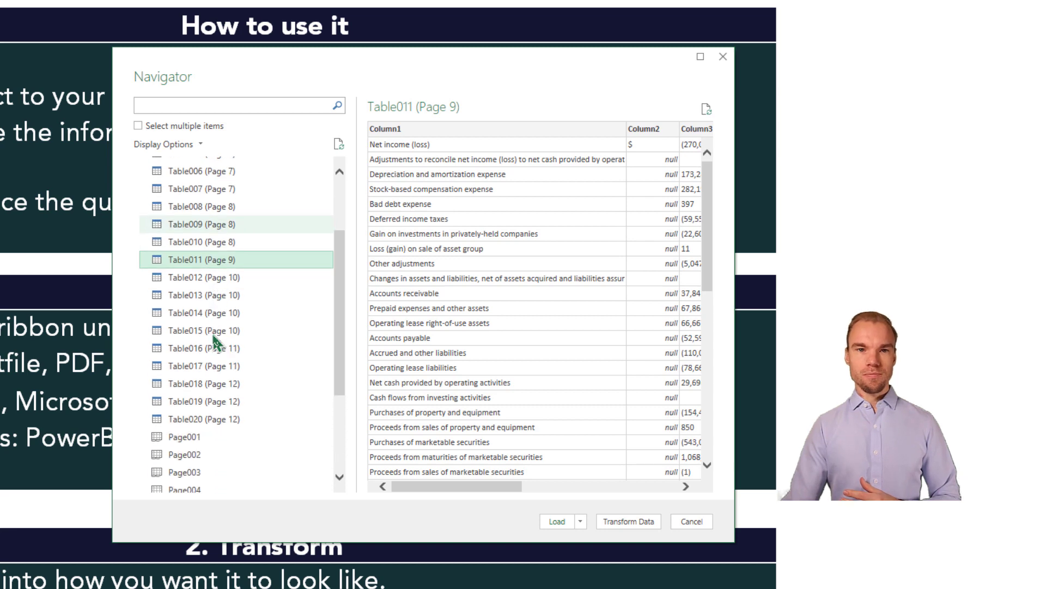
pyautogui.scroll(-3, 211, 439)
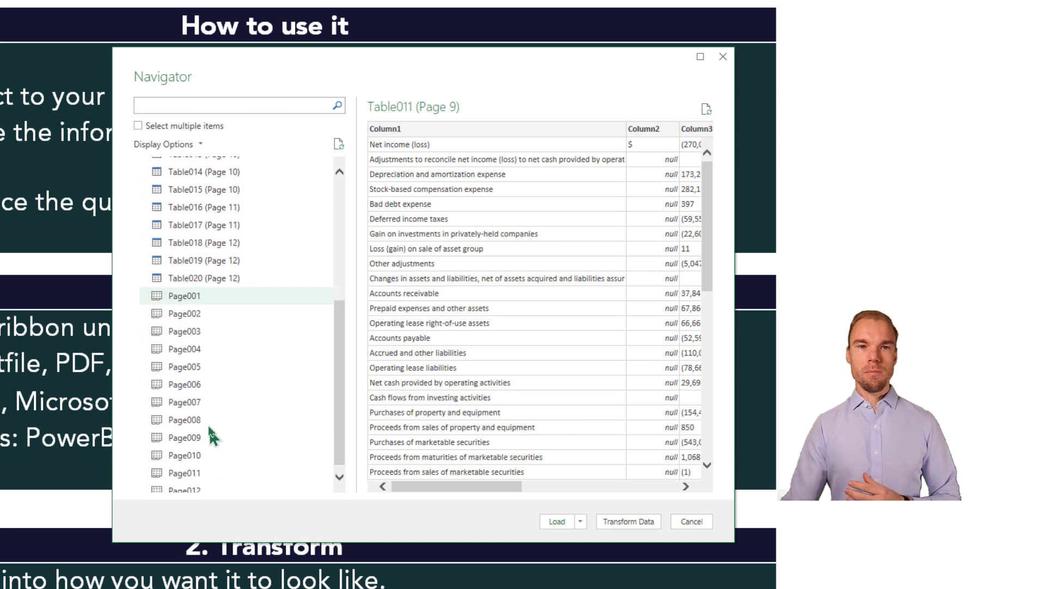
pyautogui.click(205, 381)
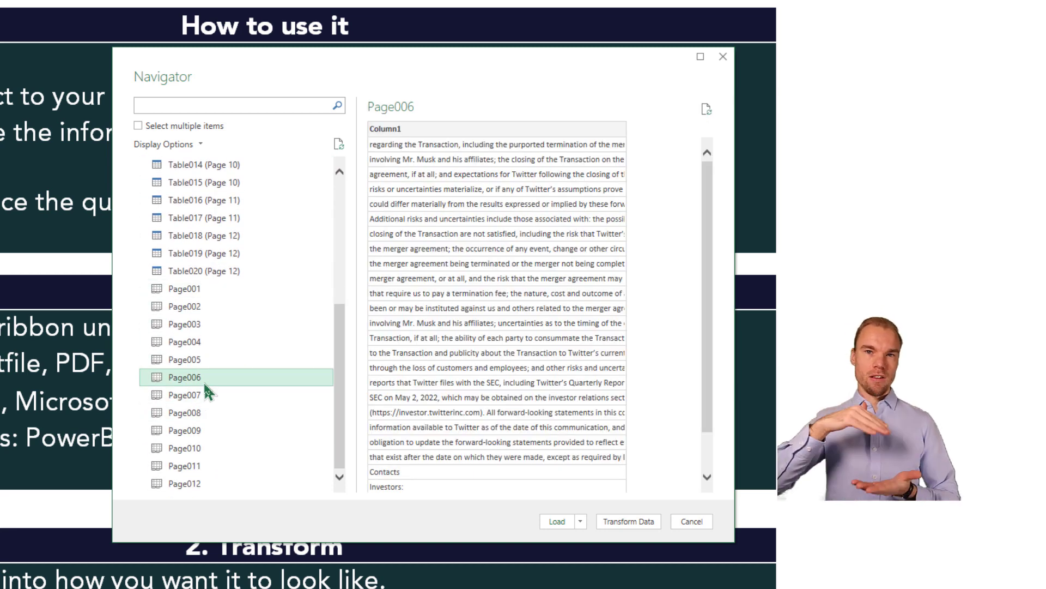
pyautogui.click(205, 396)
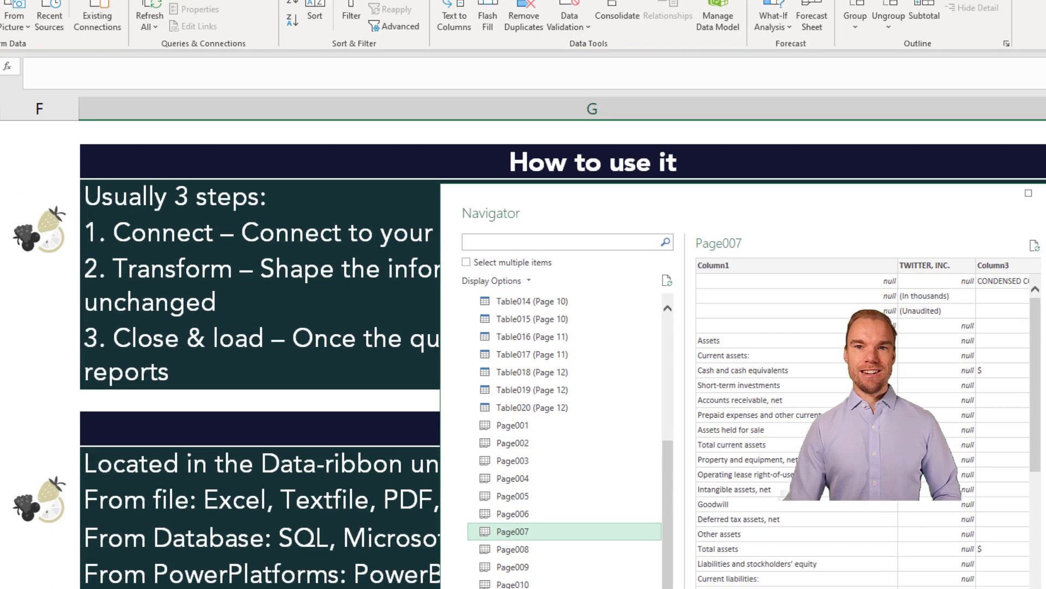
# - Open Page007 in Power Query Editor and Close & Load it into an Excel table
pyautogui.click(926, 578)
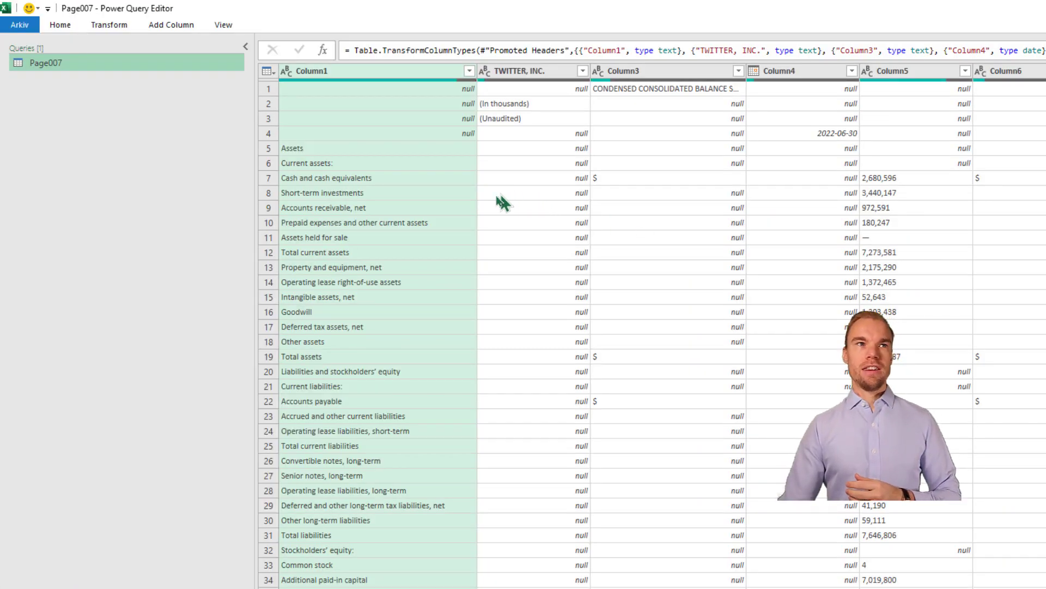
pyautogui.click(66, 27)
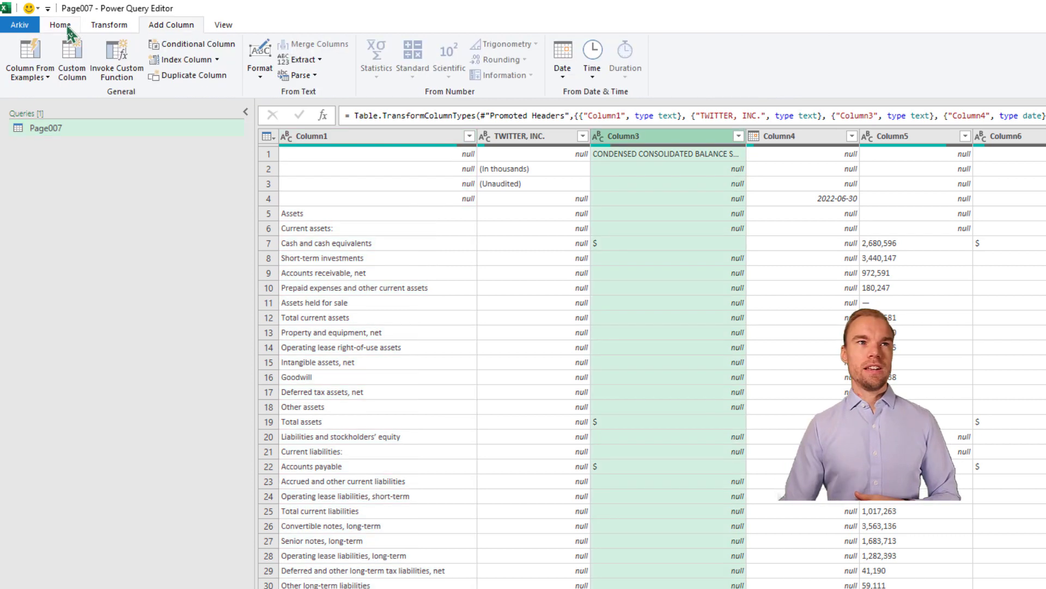
pyautogui.click(60, 24)
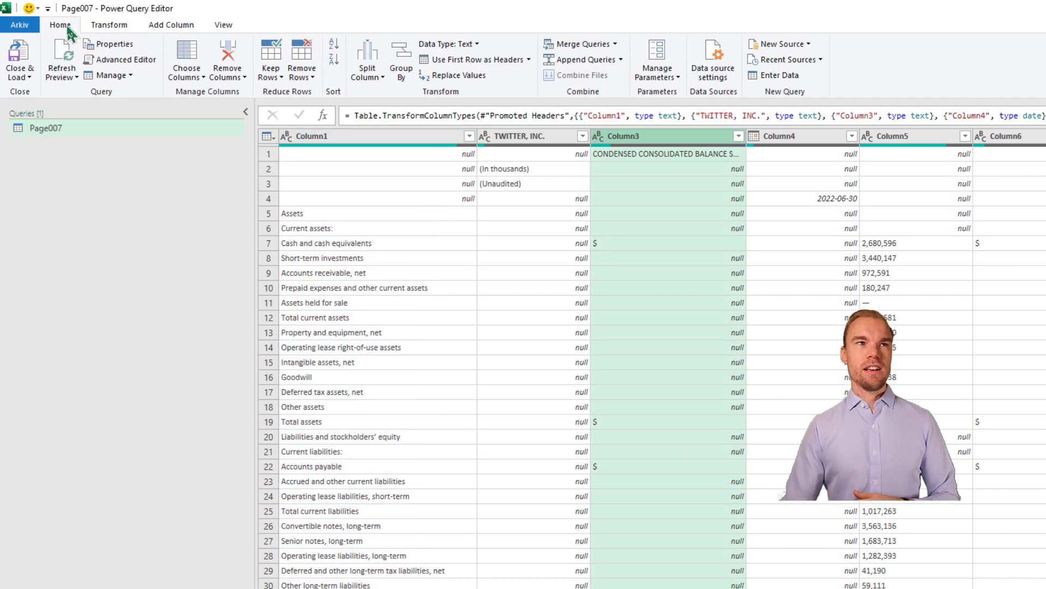
pyautogui.click(22, 55)
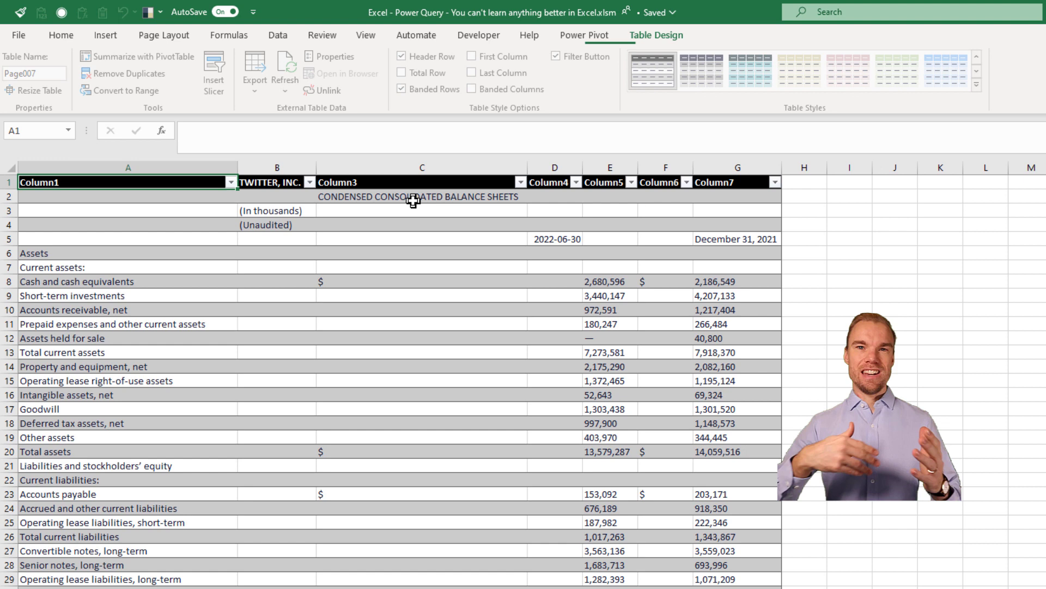
# - Delete the TWITTER, INC., Column3 and Column6 columns from the loaded table
pyautogui.moveTo(259, 165); pyautogui.dragTo(367, 165)
pyautogui.hotkey('ctrl', '-')
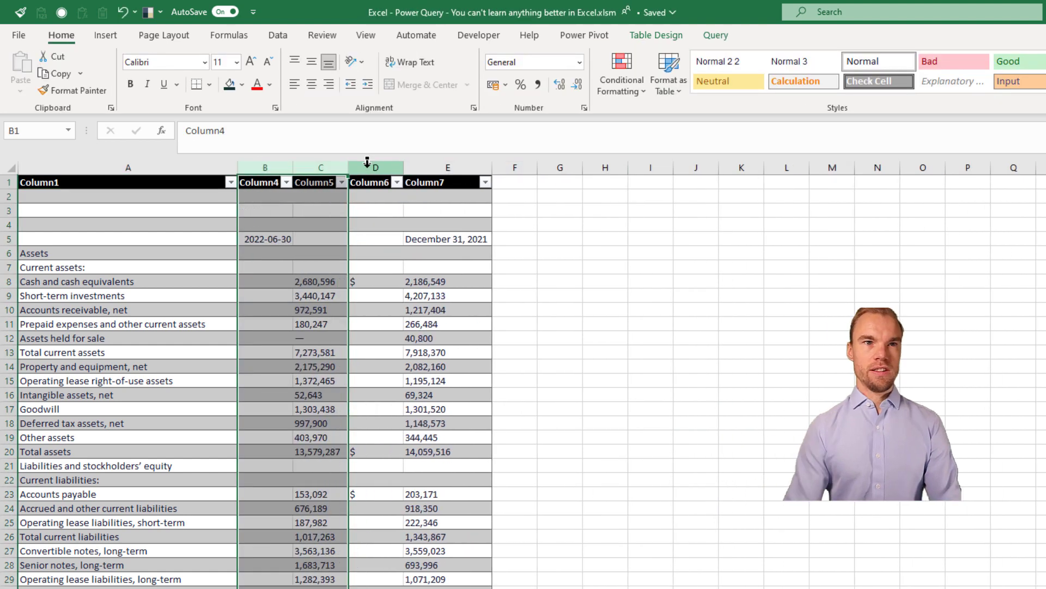
pyautogui.click(367, 166)
pyautogui.hotkey('ctrl', '-')
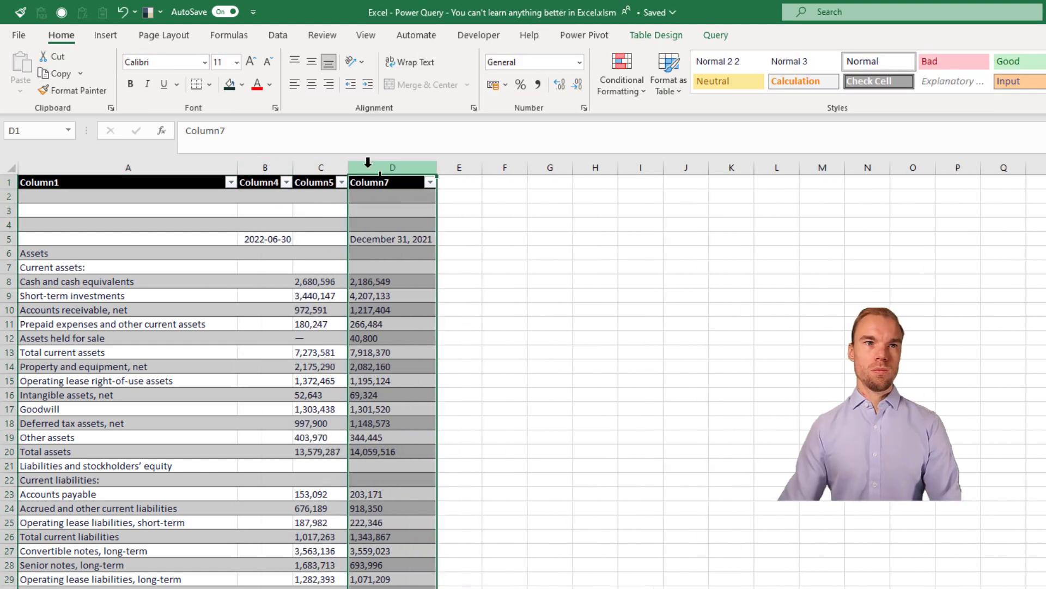
# - Move the 2022-06-30 date from B5 to C5 and delete the empty Column4
pyautogui.click(391, 280)
pyautogui.click(251, 272)
pyautogui.click(262, 239)
pyautogui.moveTo(253, 235); pyautogui.dragTo(310, 238)
pyautogui.click(281, 165)
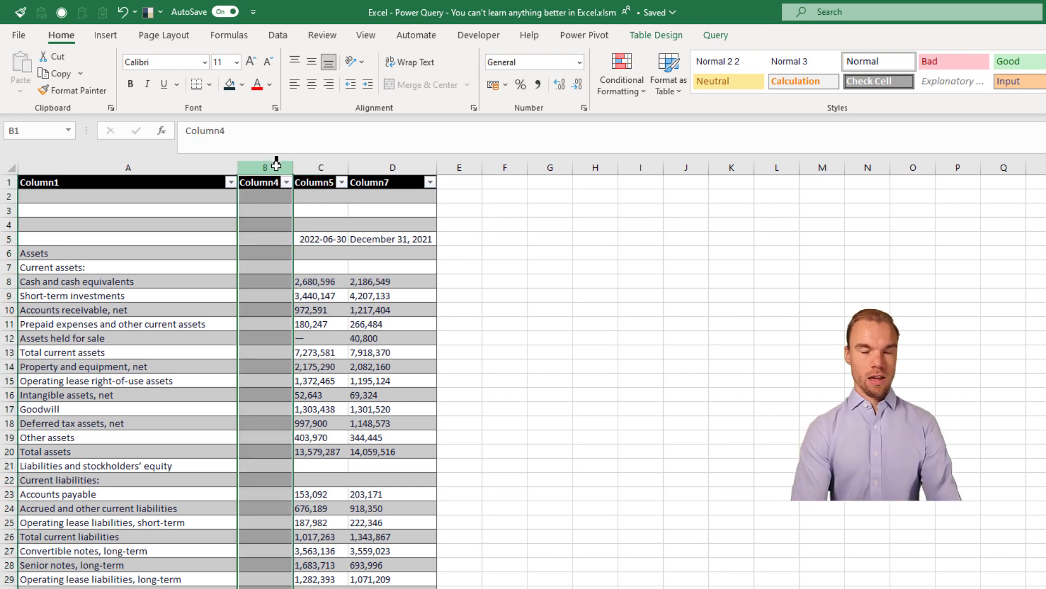
pyautogui.hotkey('ctrl', '-')
pyautogui.click(265, 268)
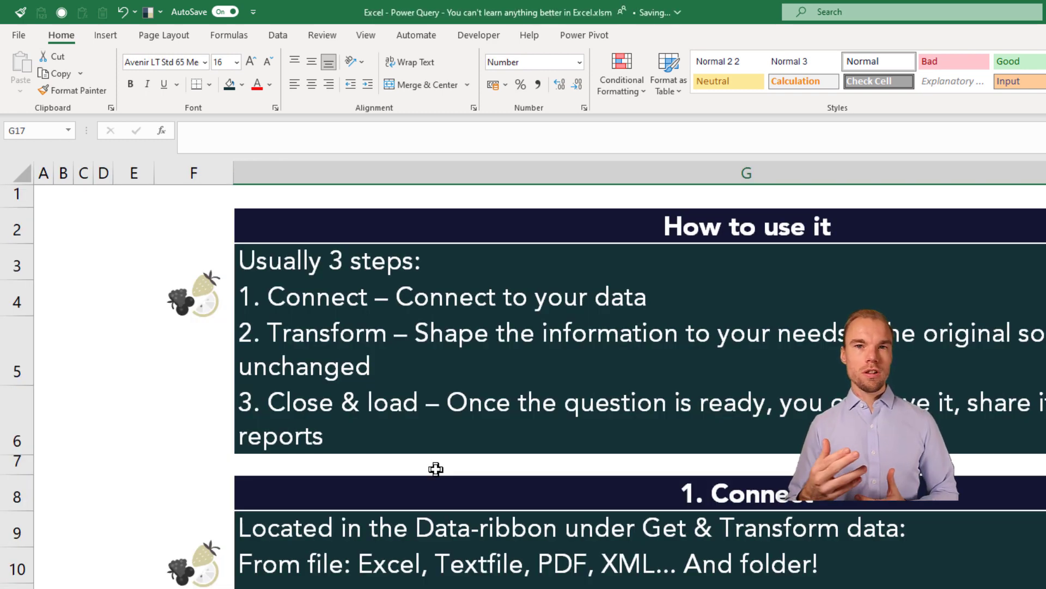
# - Connect to the Multiple files folder as a From Folder data source
pyautogui.click(278, 36)
pyautogui.click(17, 81)
pyautogui.moveTo(36, 117)
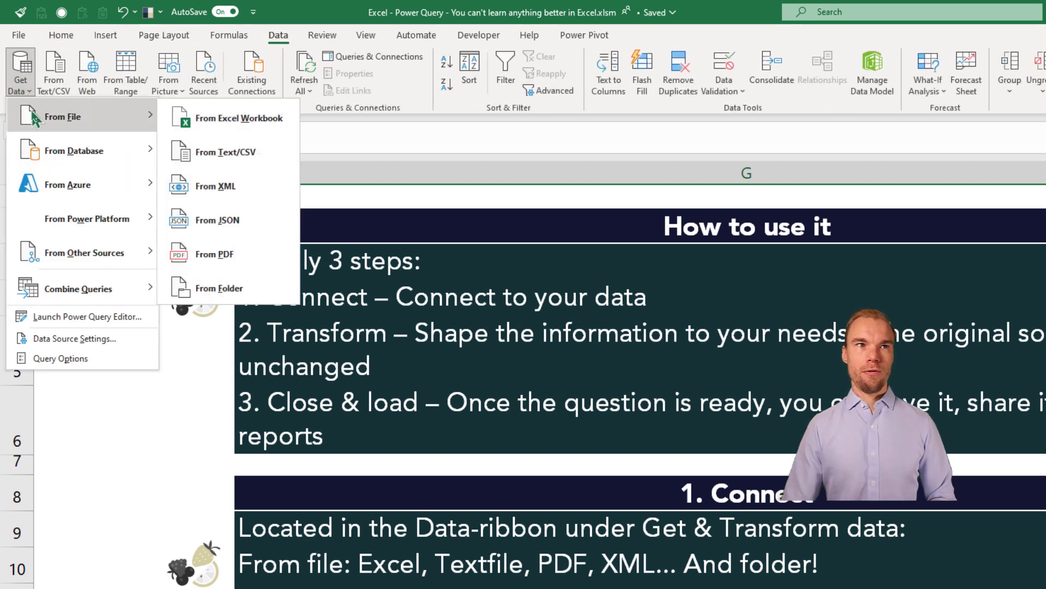
pyautogui.click(232, 287)
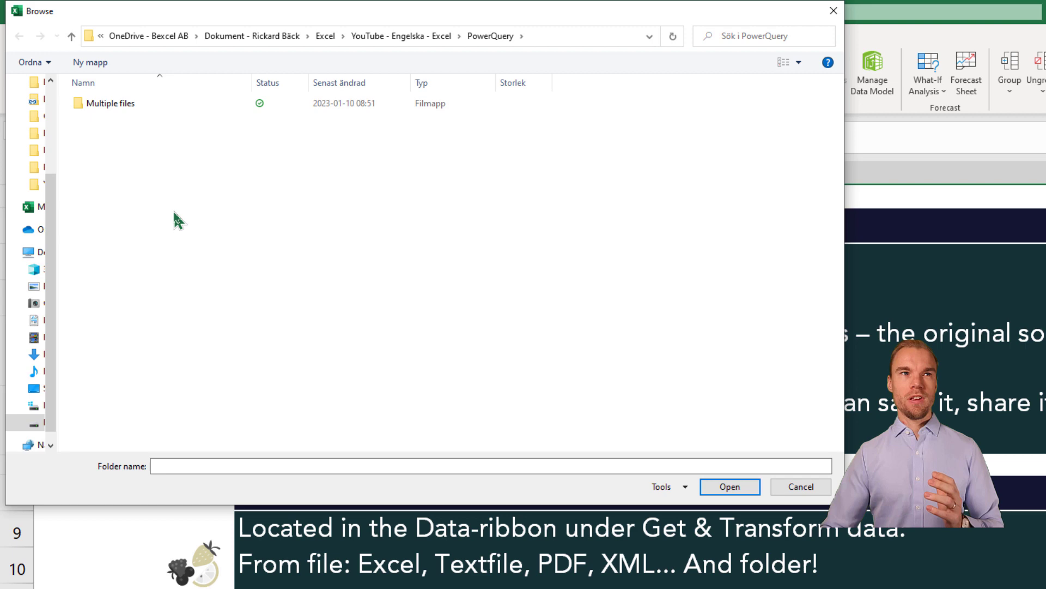
pyautogui.doubleClick(113, 109)
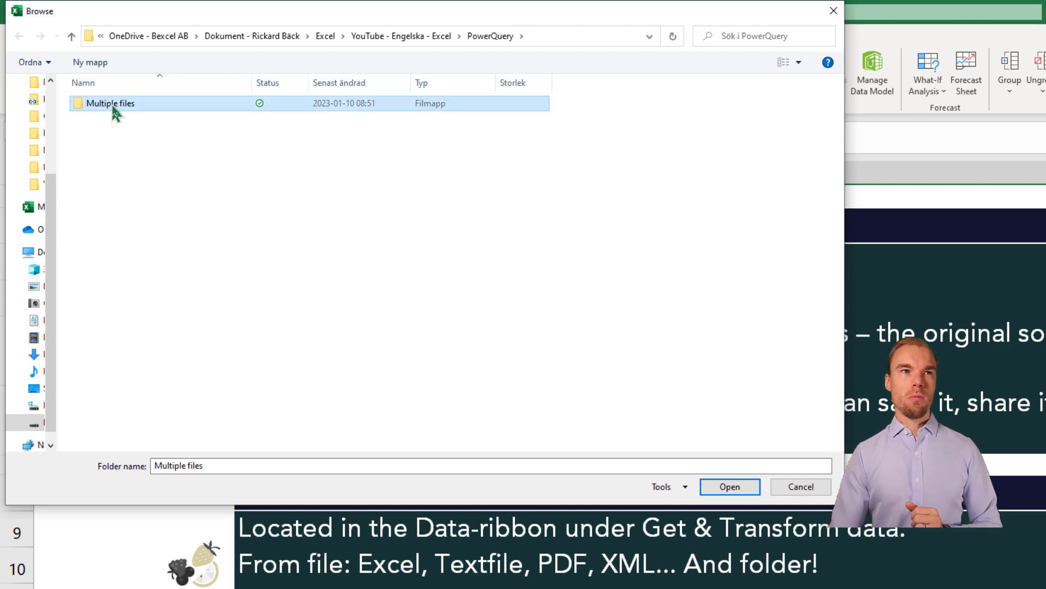
pyautogui.click(731, 487)
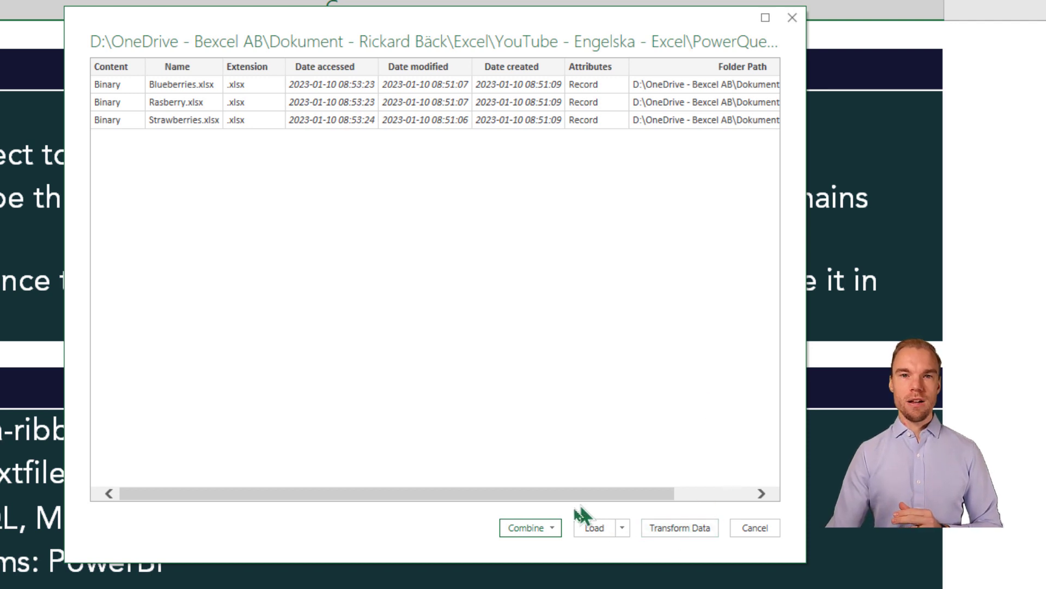
# - Combine the berry files using the Berry table under Parameter1 from the sample file
pyautogui.click(556, 532)
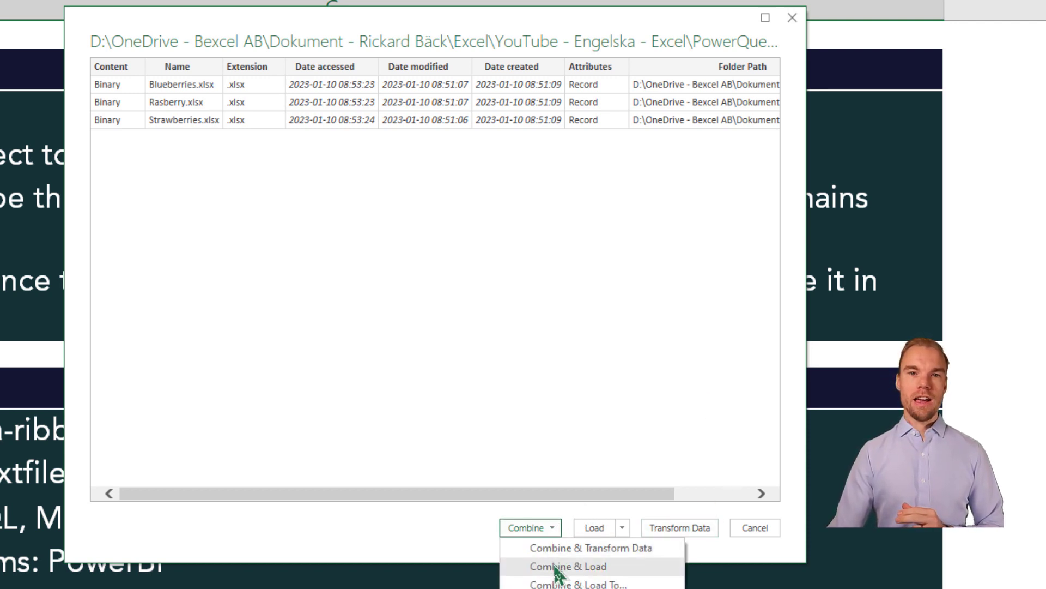
pyautogui.click(579, 549)
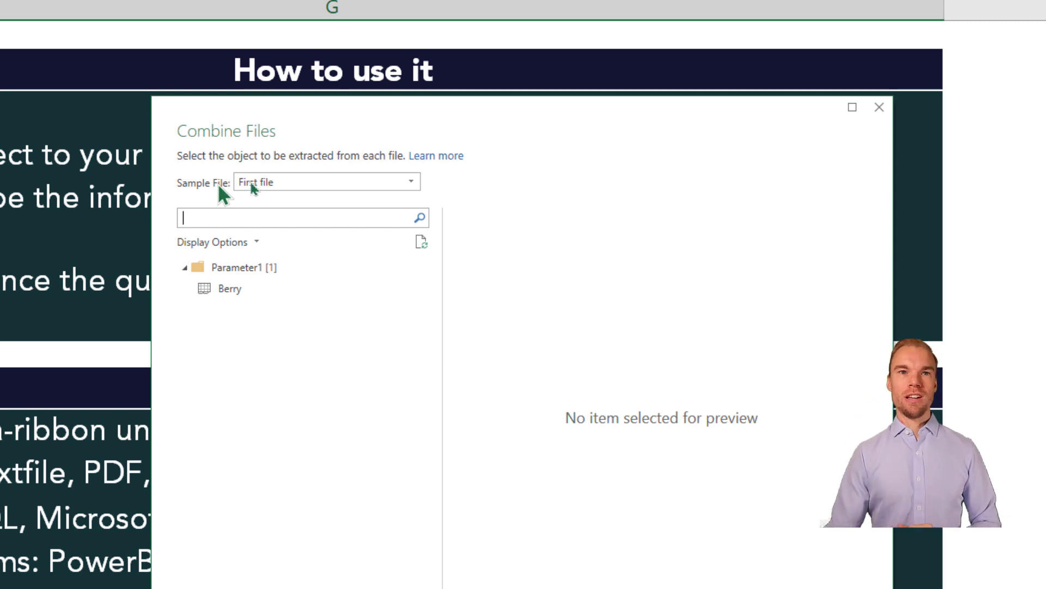
pyautogui.click(266, 184)
pyautogui.click(278, 181)
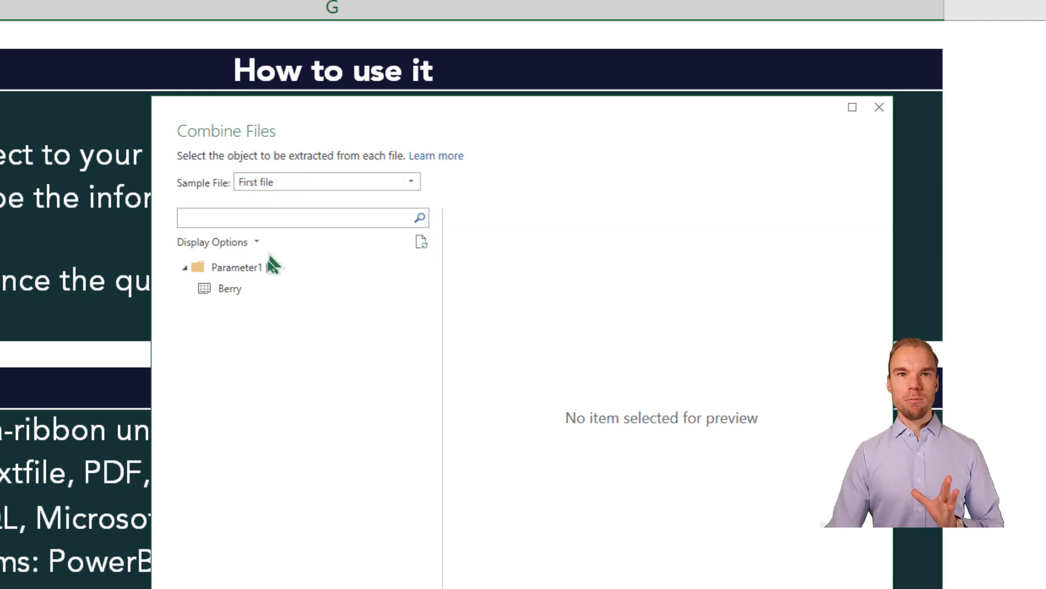
pyautogui.click(231, 289)
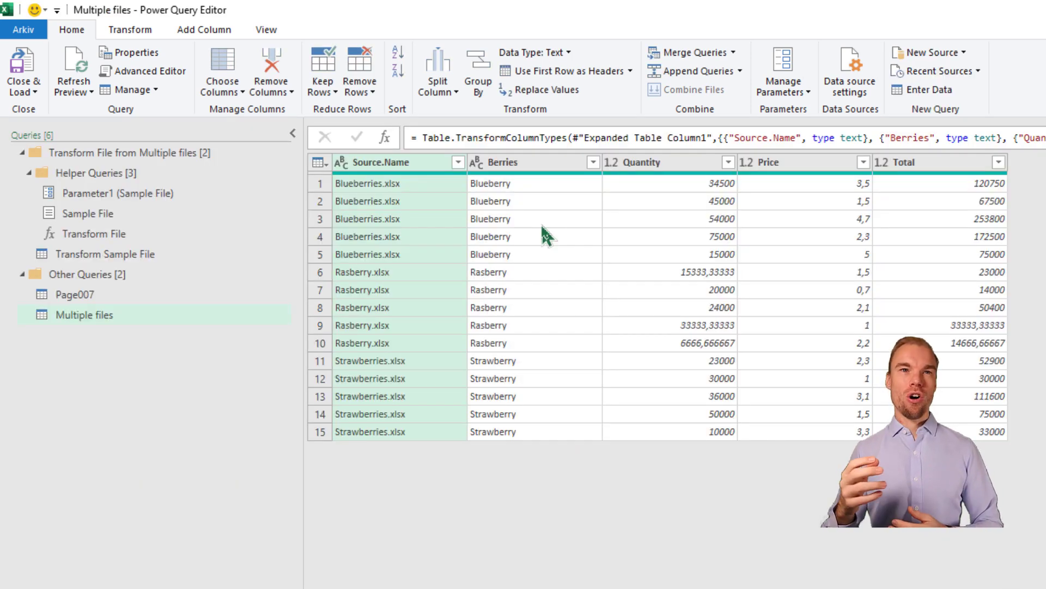
# - Review the combined rows' berry names and source files Blueberries.xlsx, Rasberry.xlsx and Strawberries.xlsx
pyautogui.click(544, 203)
pyautogui.click(513, 276)
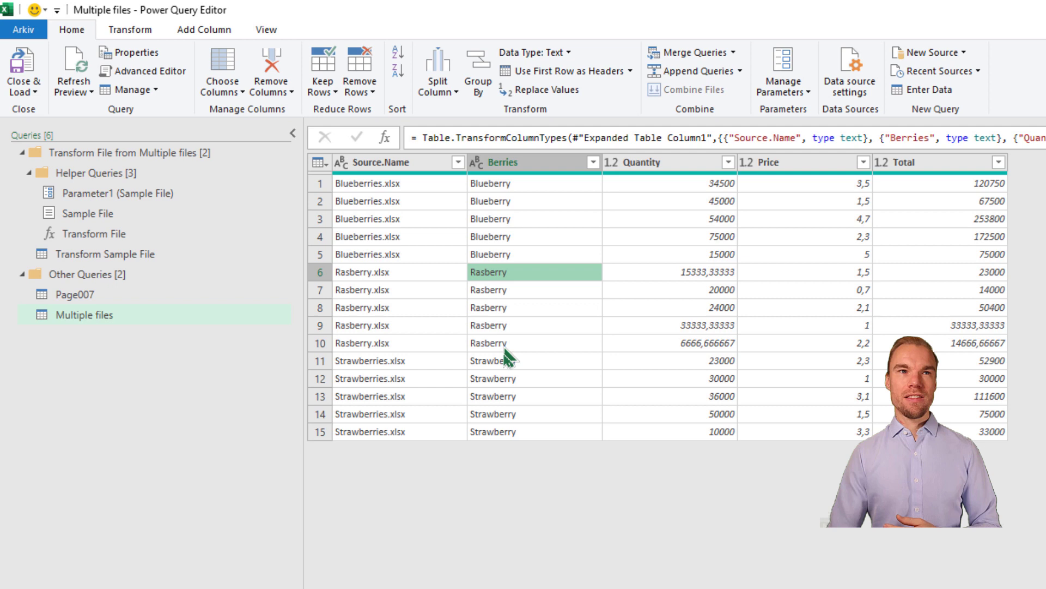
pyautogui.click(507, 360)
pyautogui.click(377, 360)
pyautogui.click(377, 308)
pyautogui.click(377, 378)
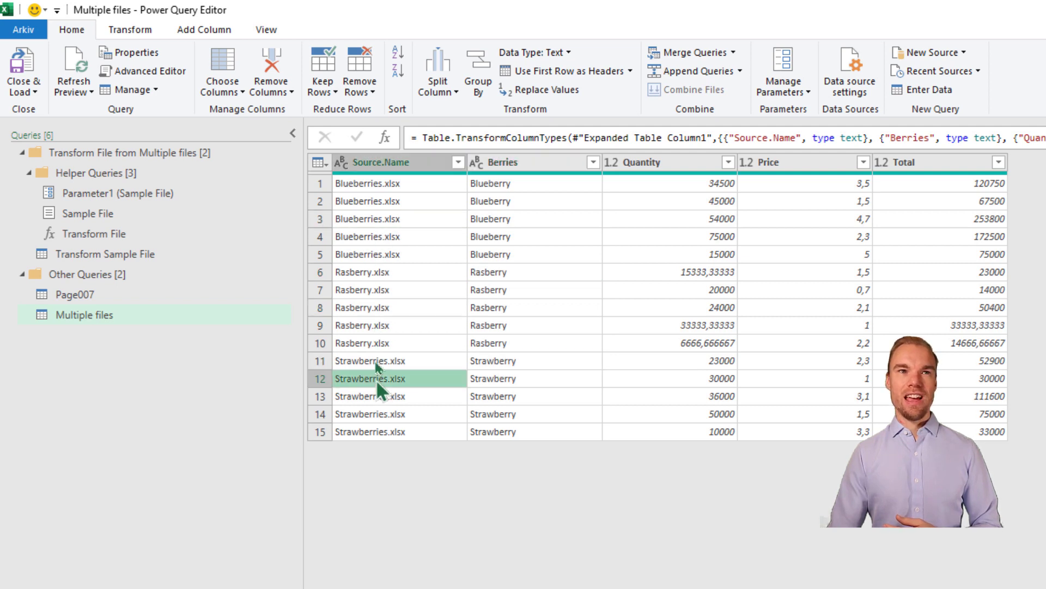
pyautogui.click(382, 307)
pyautogui.click(386, 219)
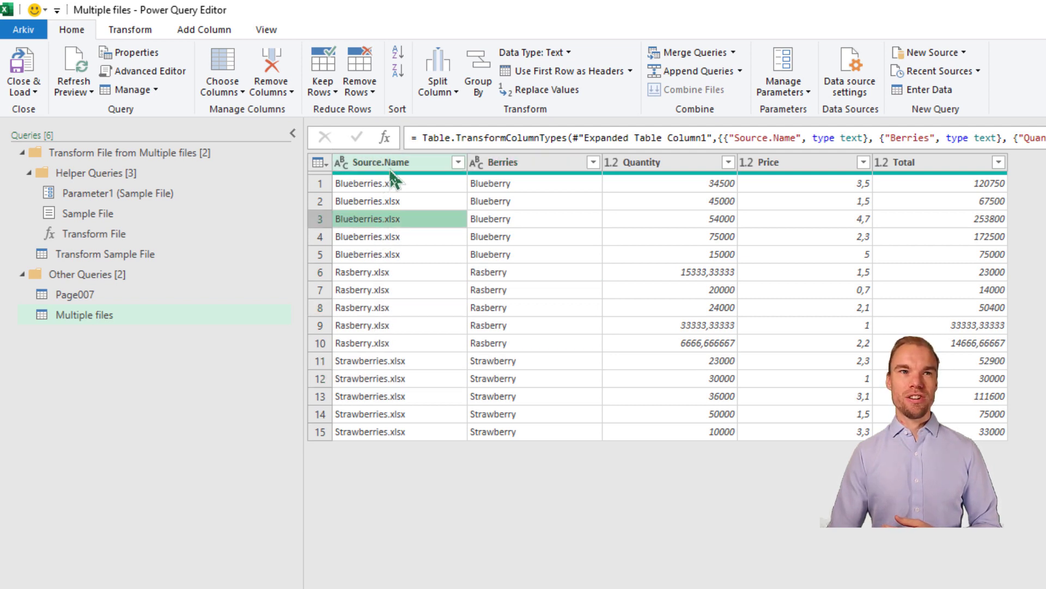
pyautogui.click(395, 237)
# - Remove the Total column from the Multiple files query
pyautogui.click(963, 163)
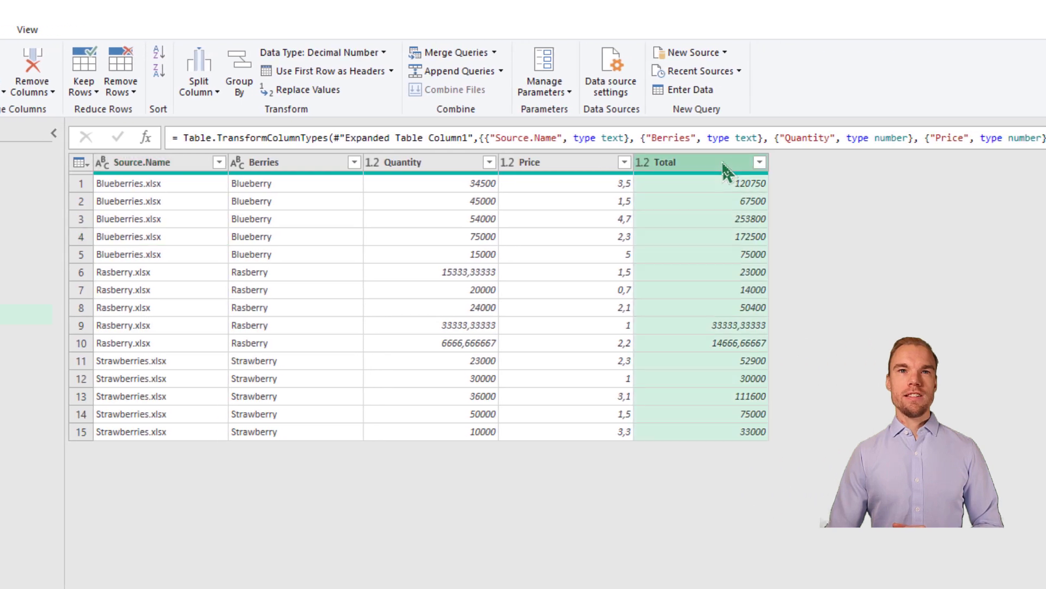
pyautogui.rightClick(724, 164)
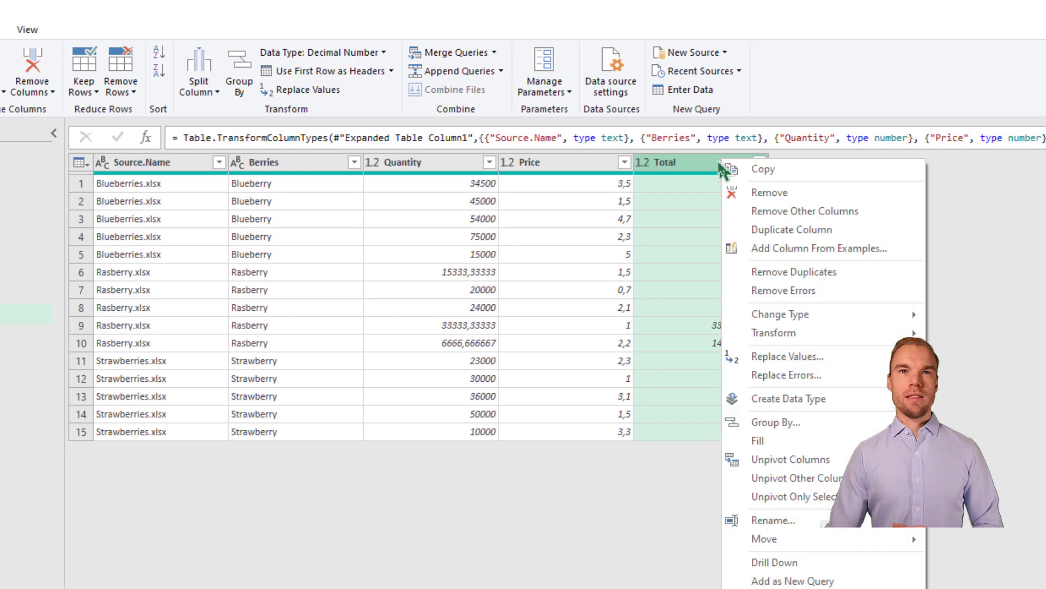
pyautogui.click(761, 196)
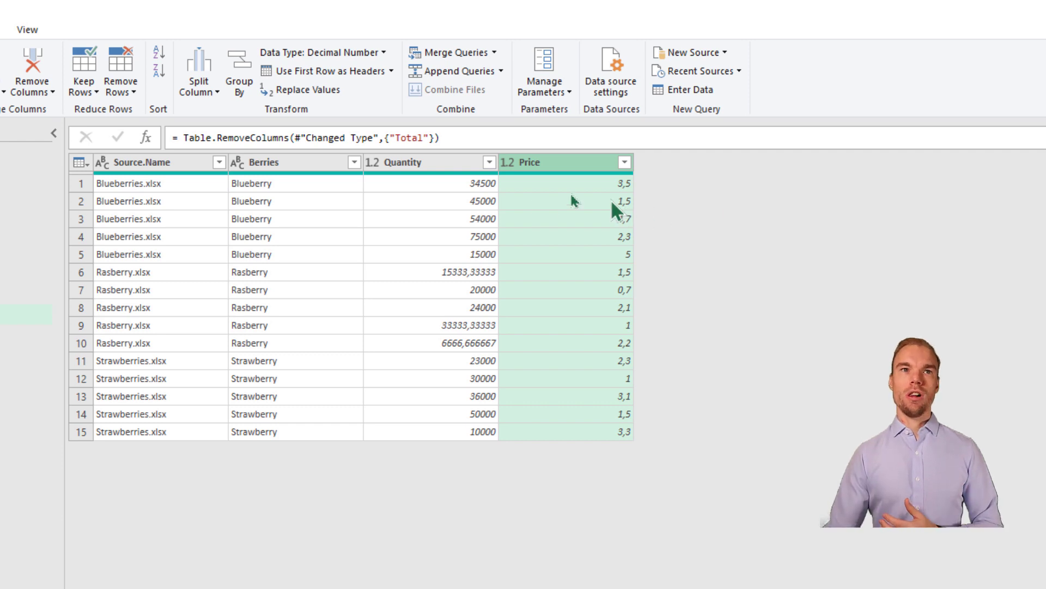
pyautogui.click(535, 188)
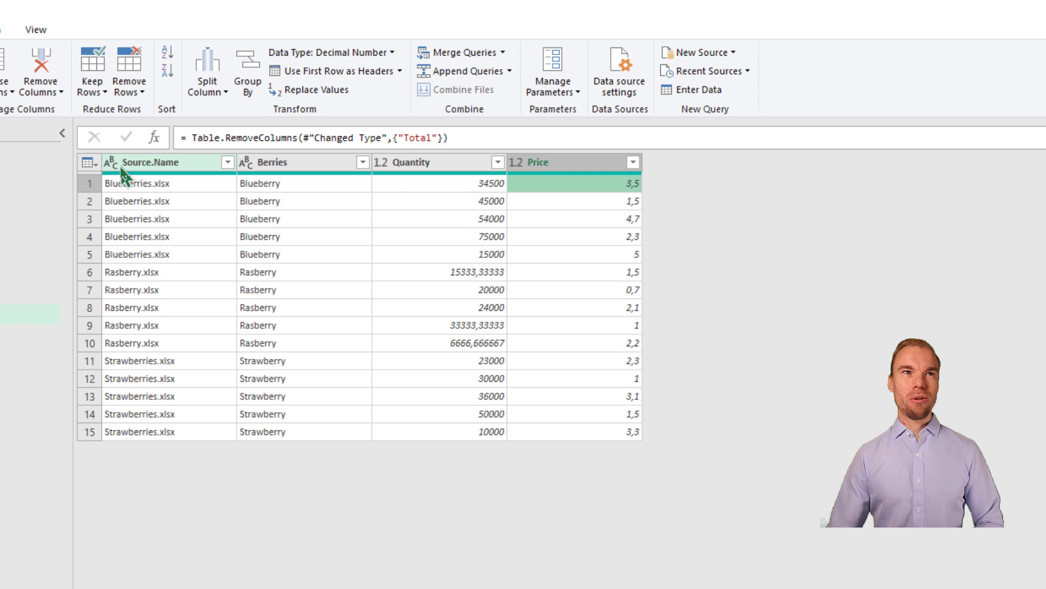
# - Add a Custom column with the formula =[Quantity]*[Price]
pyautogui.click(207, 31)
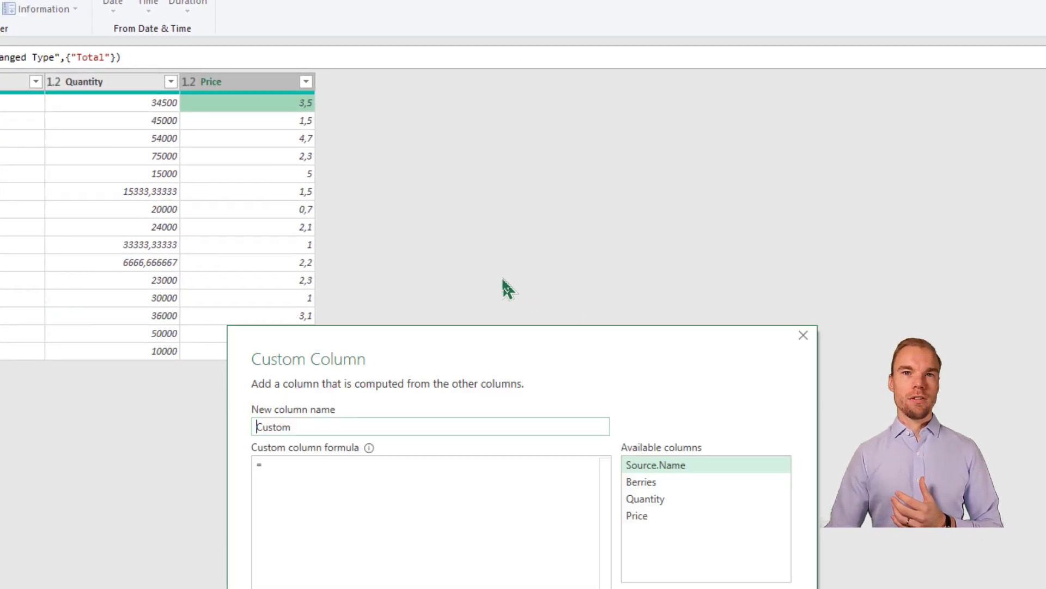
pyautogui.moveTo(359, 334); pyautogui.dragTo(354, 92)
pyautogui.click(273, 238)
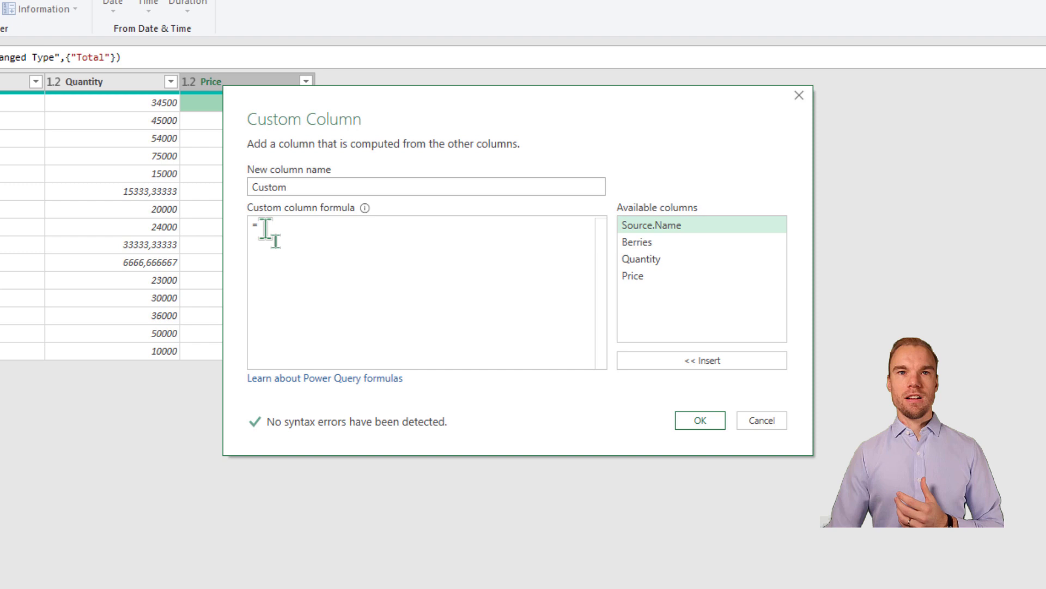
pyautogui.write('=')
pyautogui.press('BackSpace')
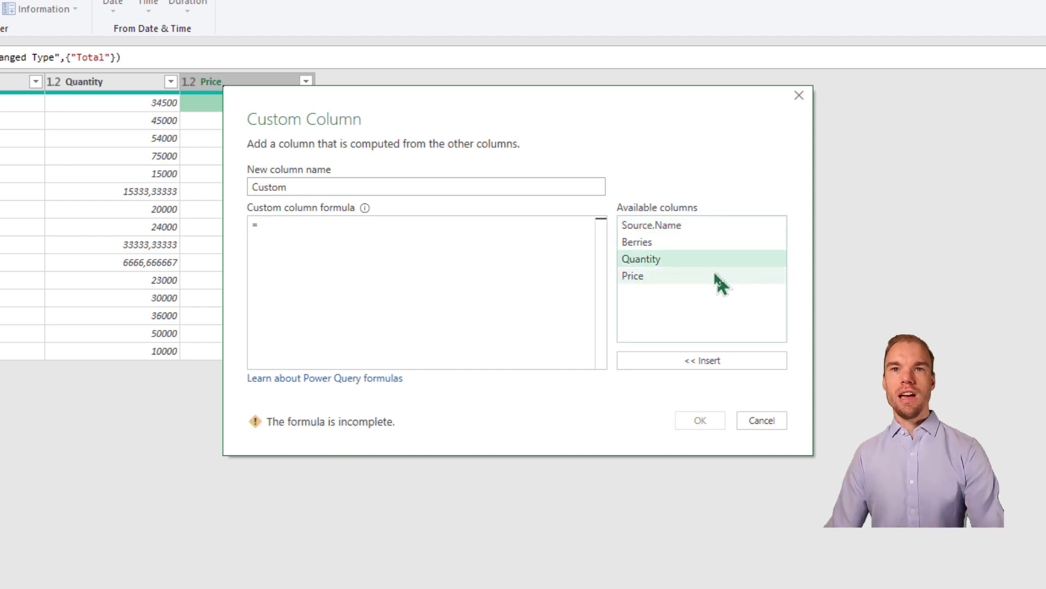
pyautogui.doubleClick(685, 258)
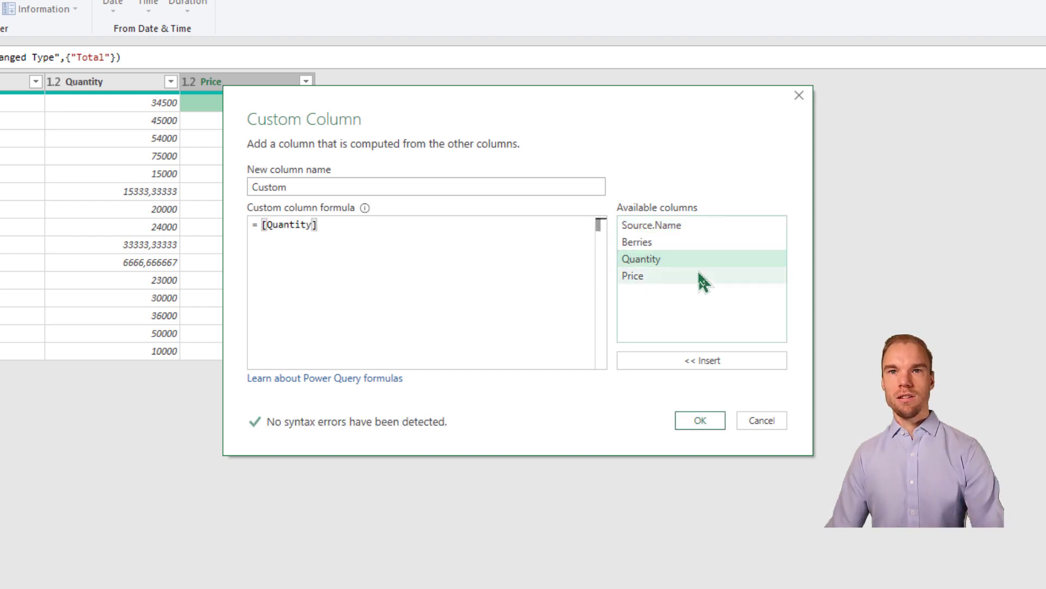
pyautogui.write('*')
pyautogui.doubleClick(697, 276)
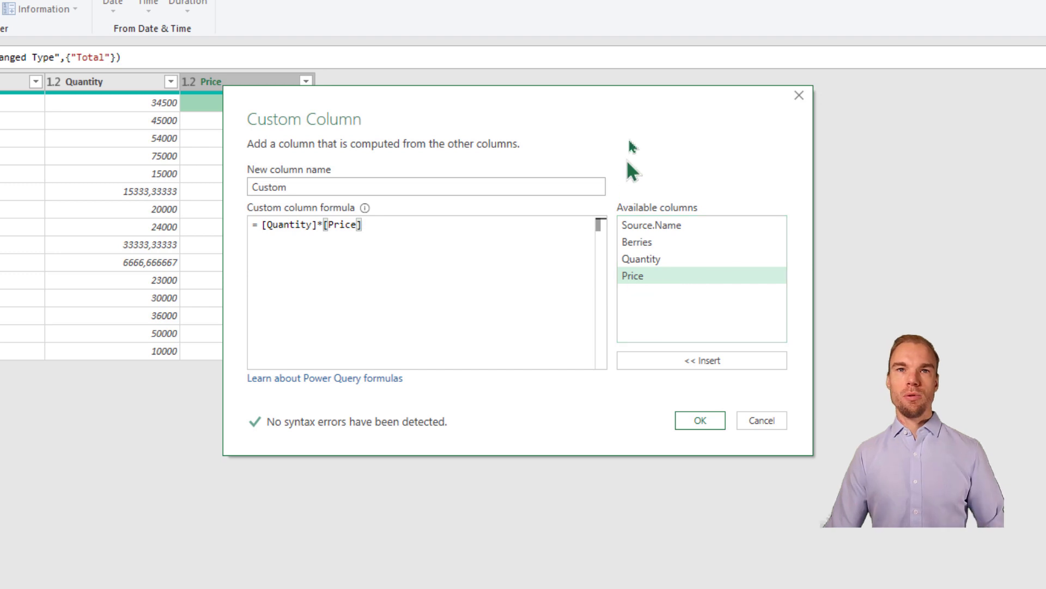
pyautogui.click(699, 420)
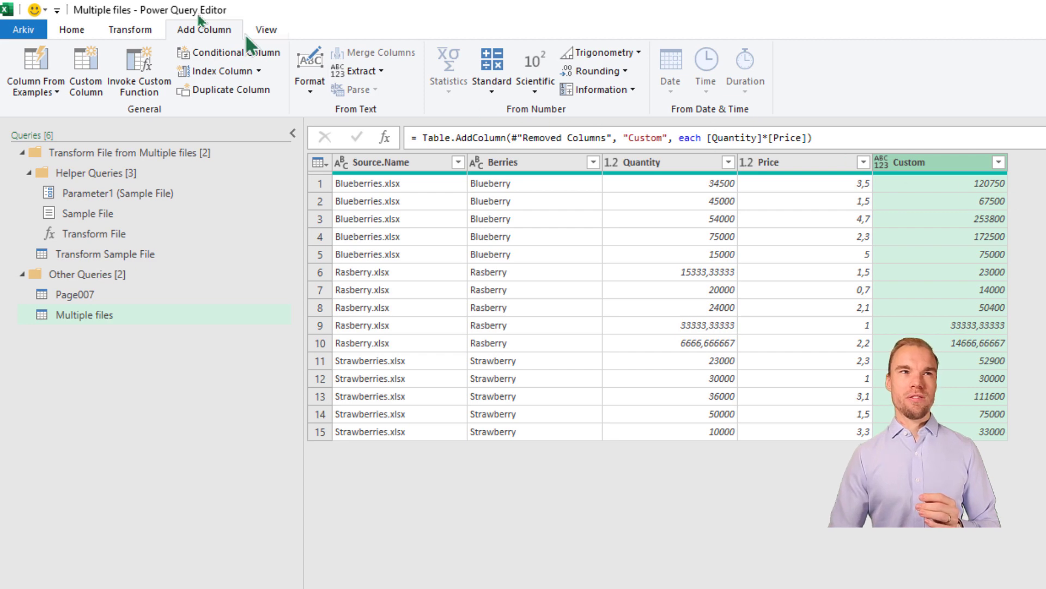
pyautogui.click(79, 31)
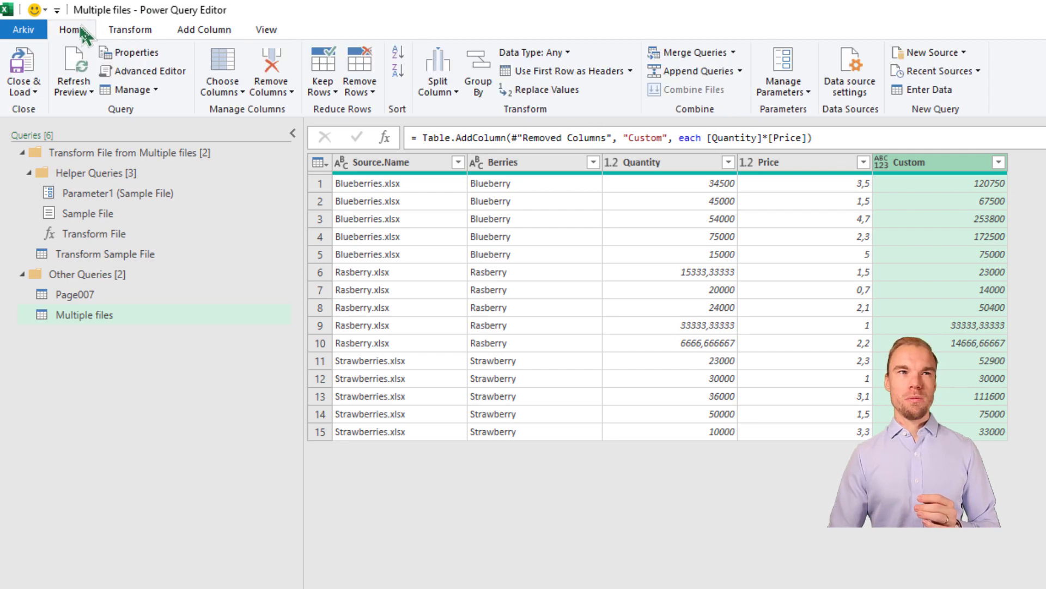
pyautogui.click(133, 70)
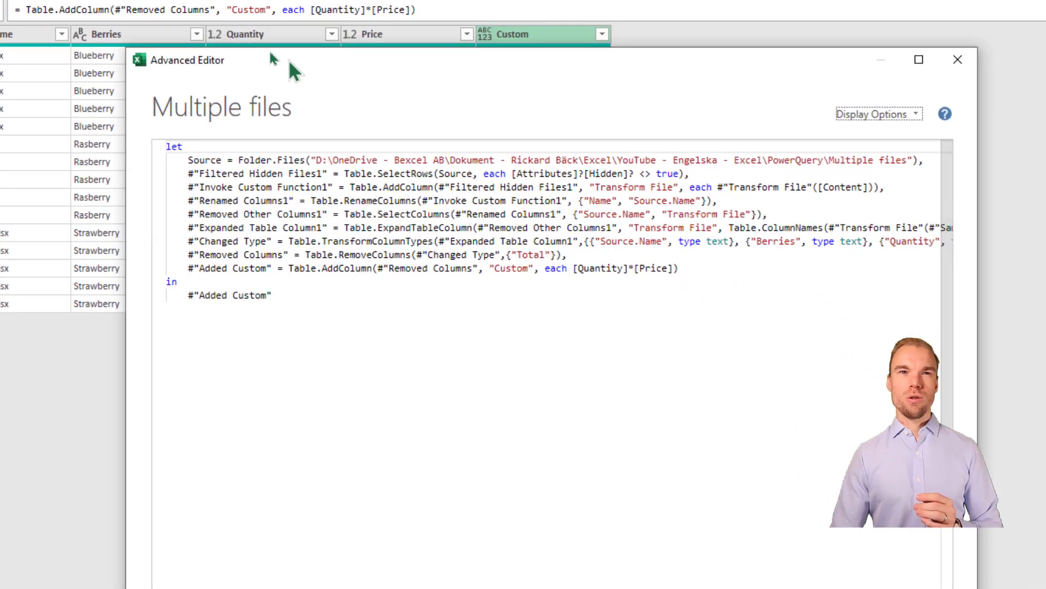
pyautogui.moveTo(294, 71); pyautogui.dragTo(180, 37)
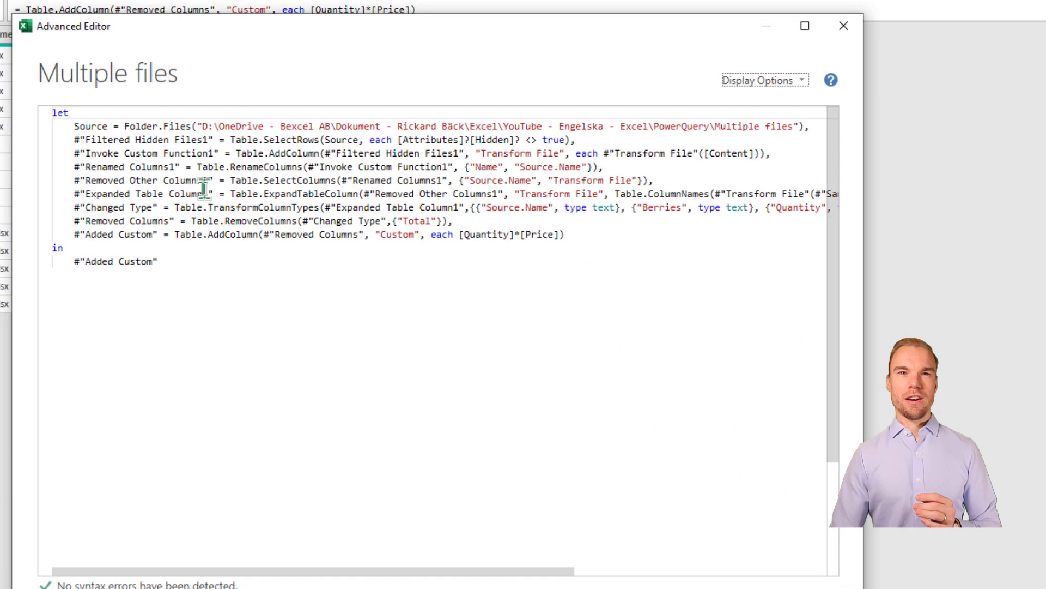
pyautogui.moveTo(180, 126); pyautogui.dragTo(230, 193)
pyautogui.click(199, 235)
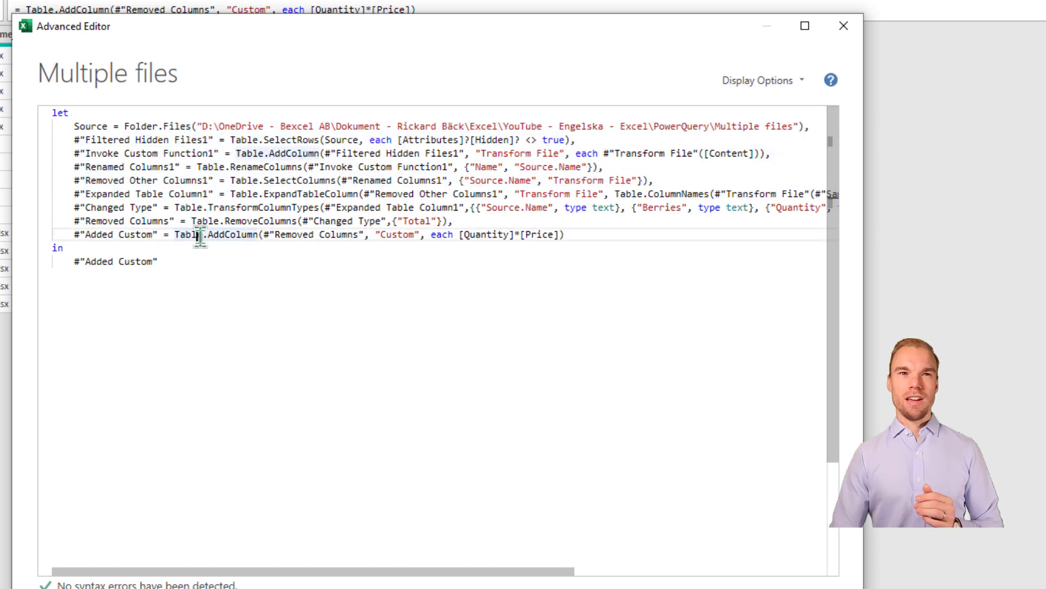
pyautogui.moveTo(199, 235)
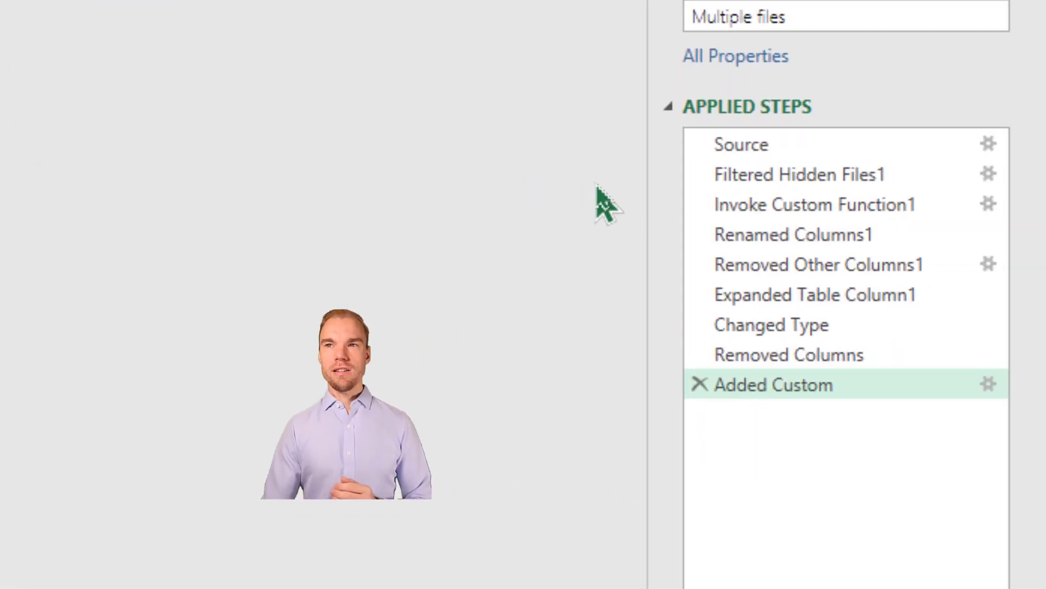
pyautogui.moveTo(647, 199); pyautogui.dragTo(390, 209)
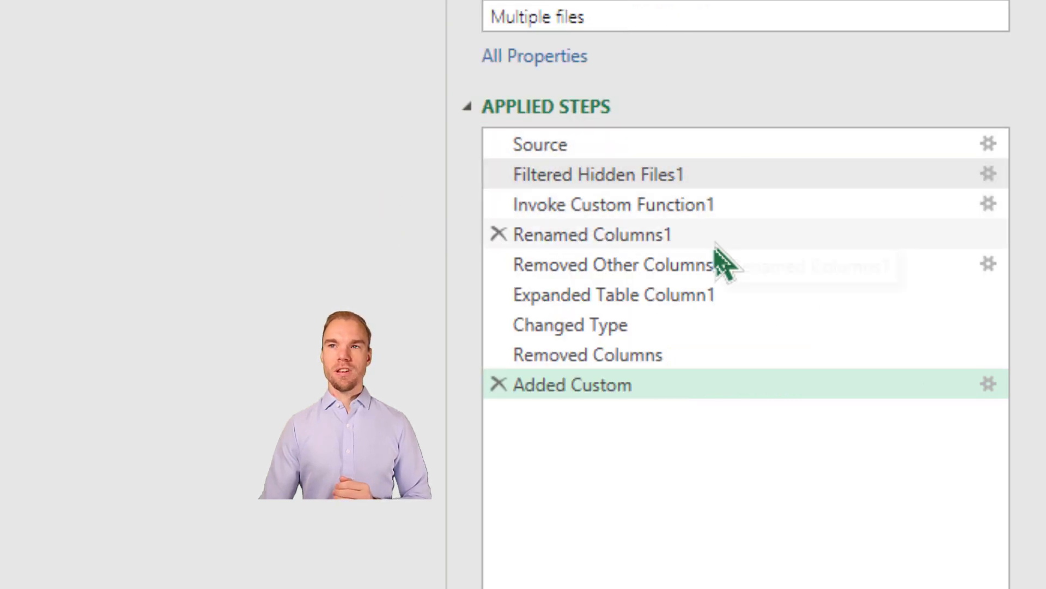
pyautogui.click(632, 147)
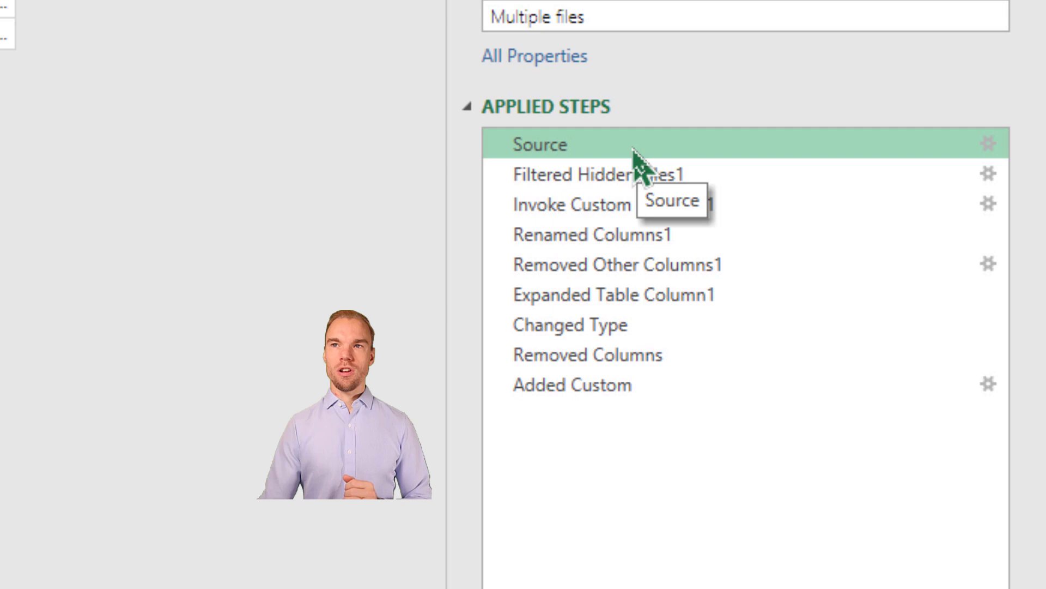
pyautogui.click(653, 177)
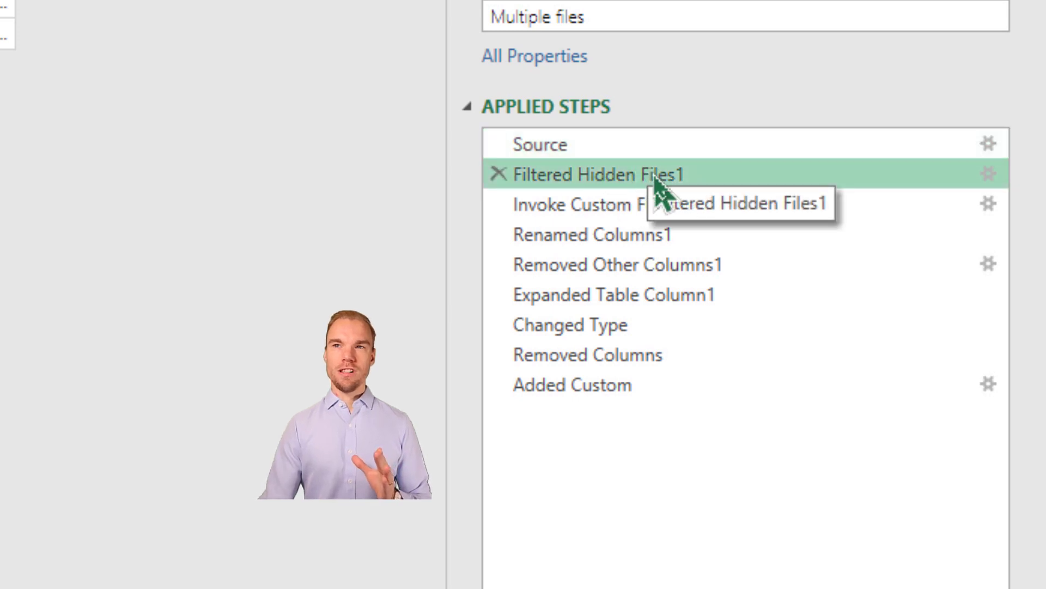
pyautogui.click(672, 209)
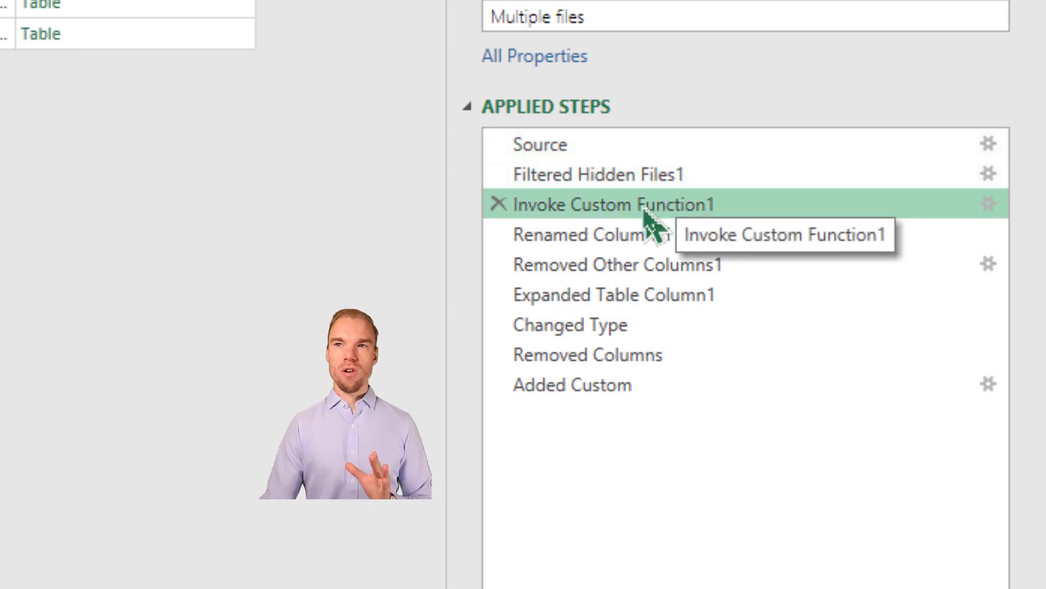
pyautogui.click(647, 242)
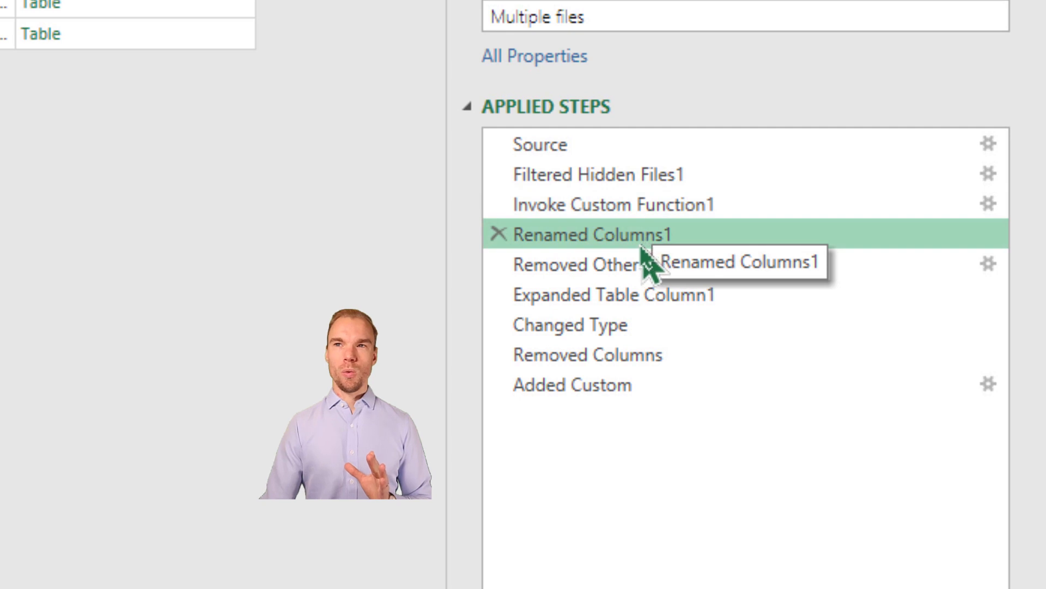
pyautogui.click(611, 269)
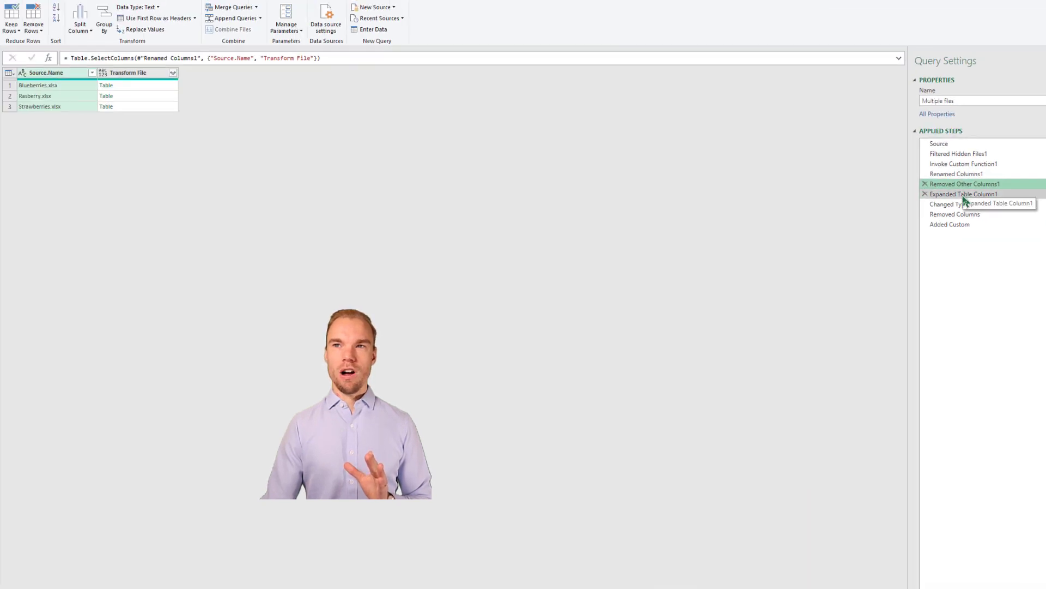
pyautogui.click(966, 197)
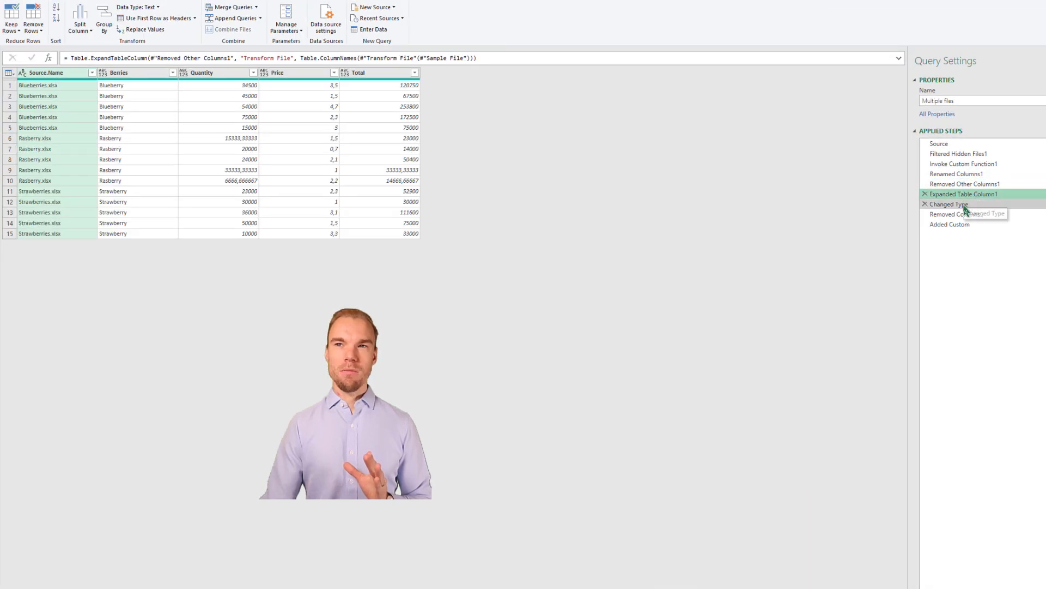
pyautogui.click(967, 205)
pyautogui.click(969, 214)
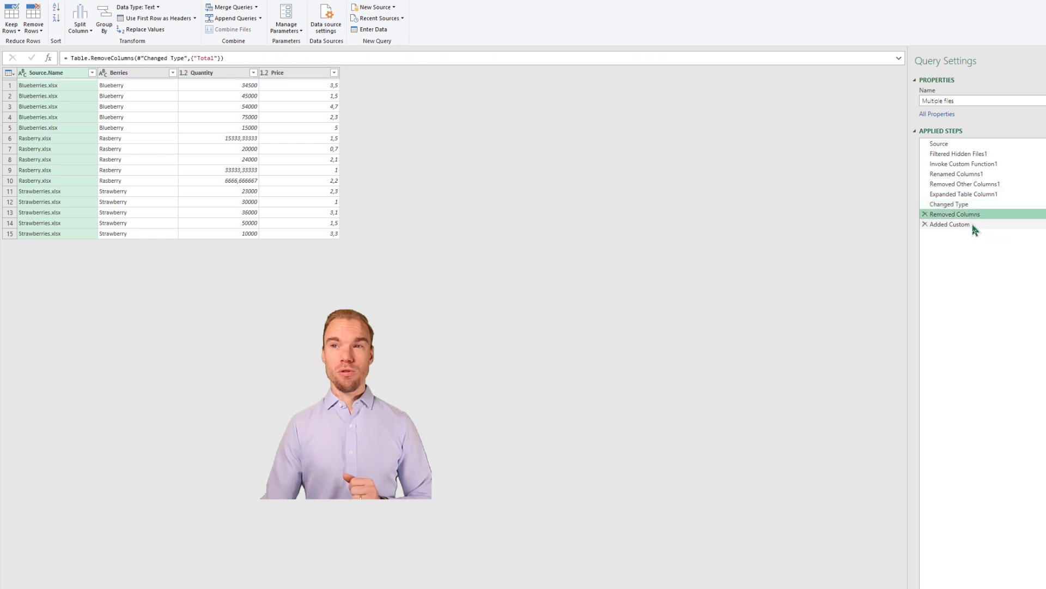
pyautogui.click(973, 224)
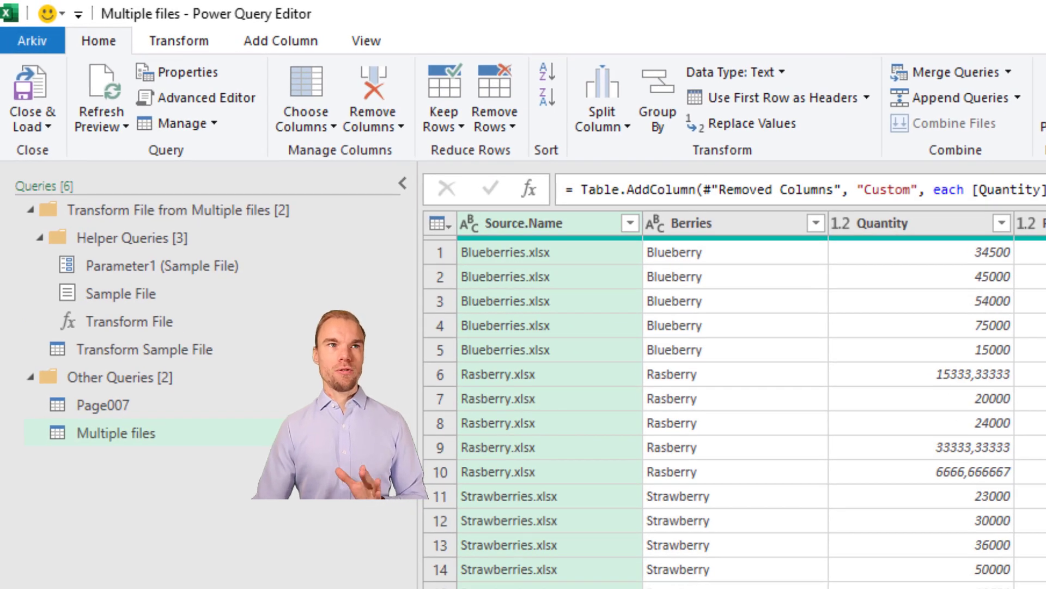
# - Close the Power Query Editor and load the combined berries query into the workbook
pyautogui.click(32, 90)
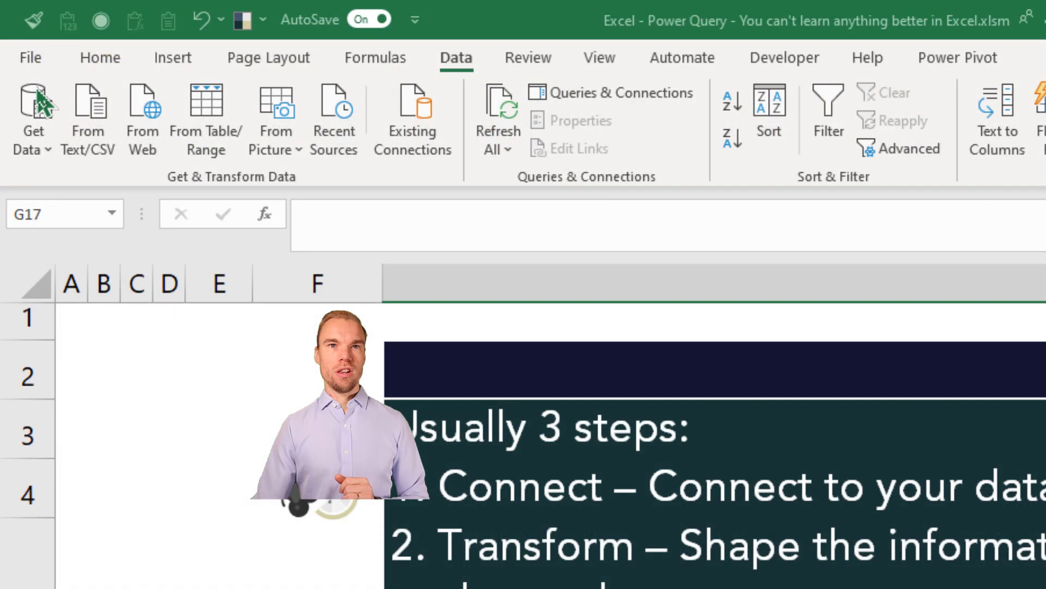